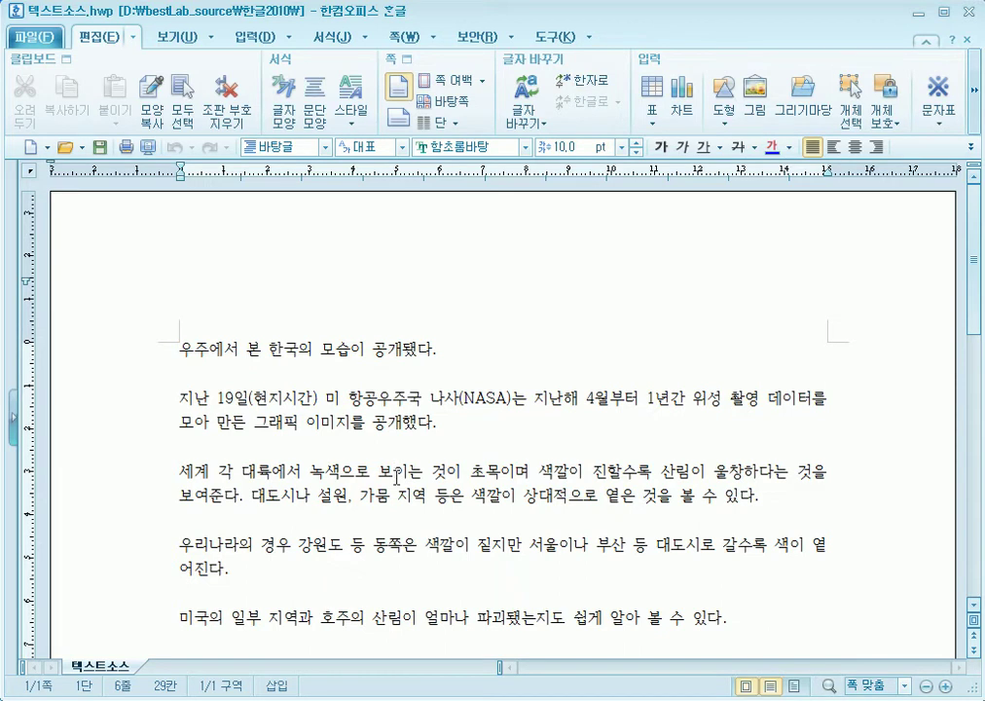
- Copy the entire article text, from its first line to its last sentence
left_click(181, 348)
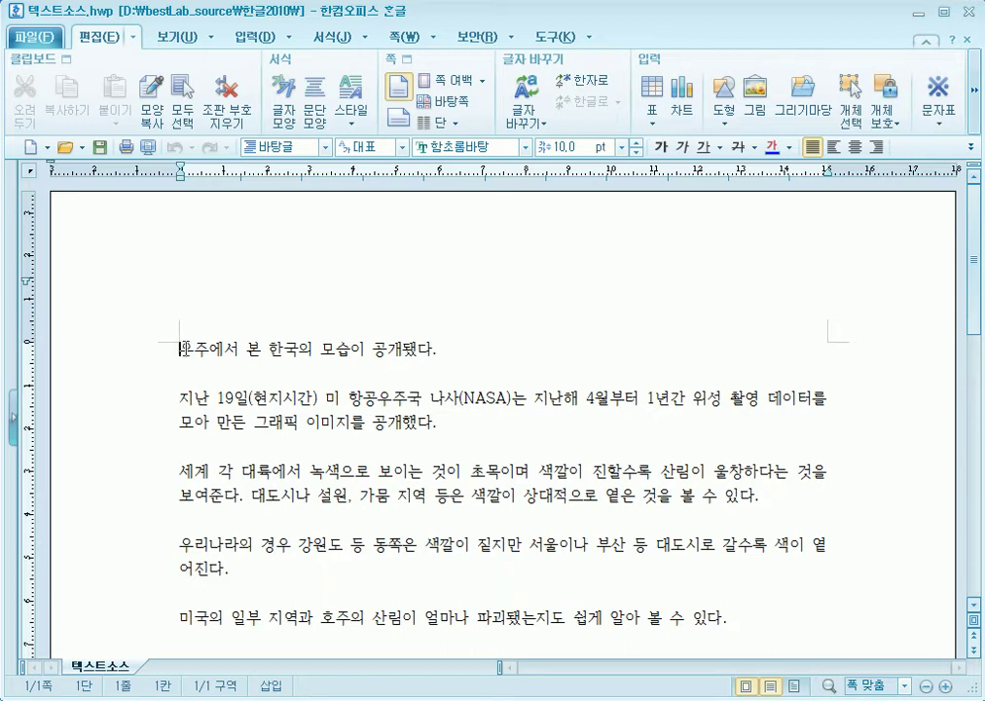
left_click_drag(181, 348, 633, 471)
scroll(567, 528, "down", 5)
key("ctrl+x")
key("ctrl+v")
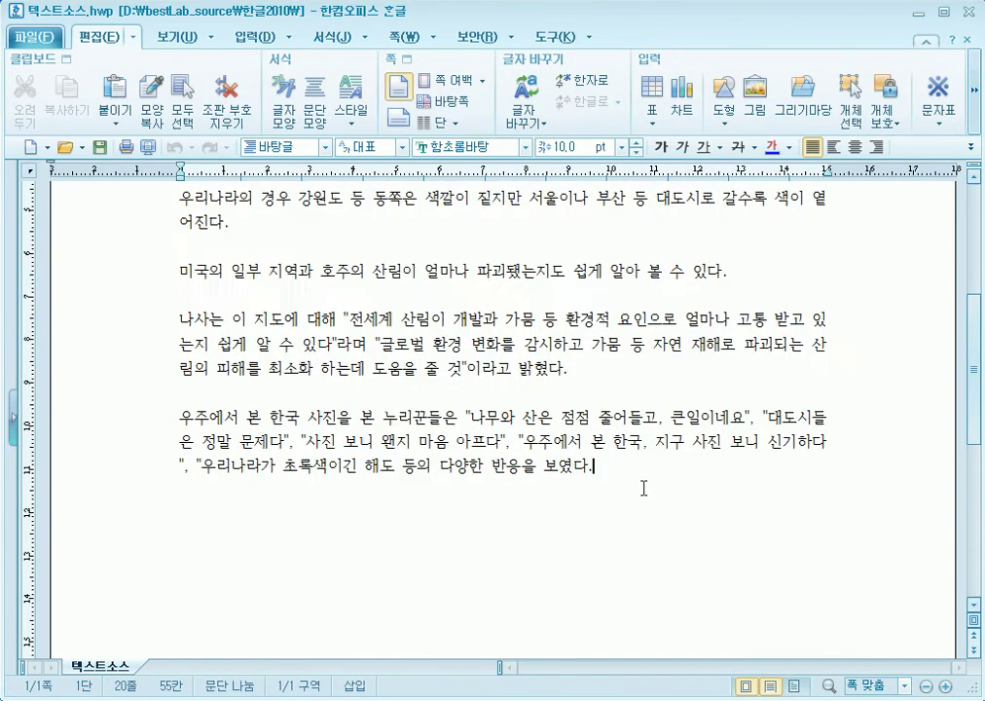
- Below the article, add the label "복사1" with a line of equals signs under it and paste the copied article
type("ahr")
key("BackSpace")
key("BackSpace")
key("BackSpace")
type("복사1")
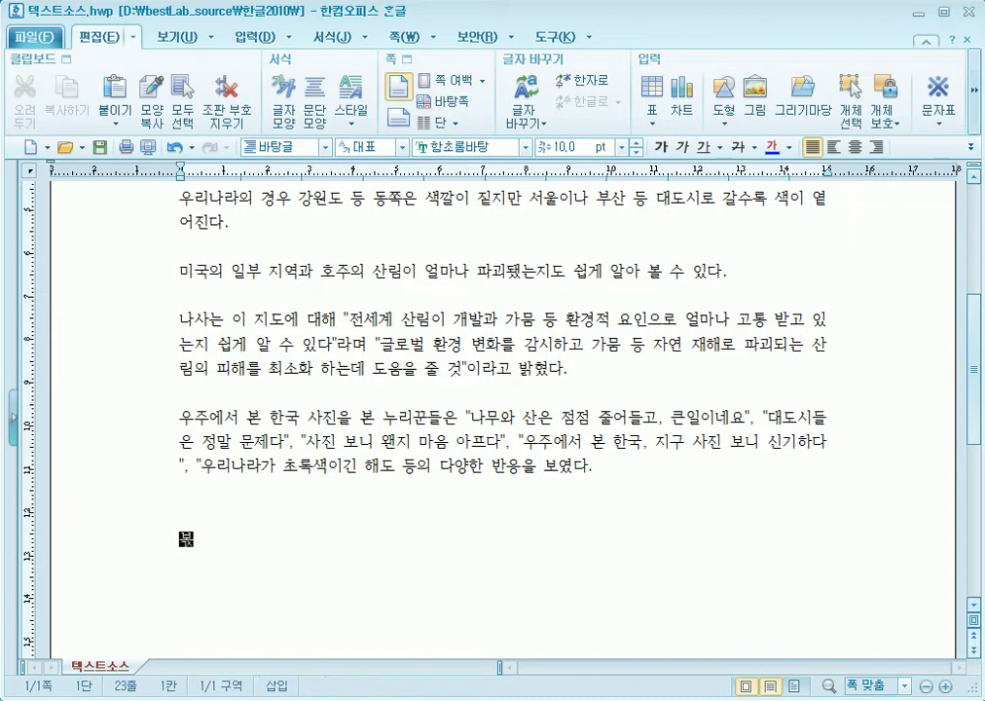
key("Return")
type("=======================")
key("Return")
key("ctrl+v")
- Leave blank lines after the pasted article and add the label "복사2"
key("Return")
key("Return")
key("Return")
type("벅시")
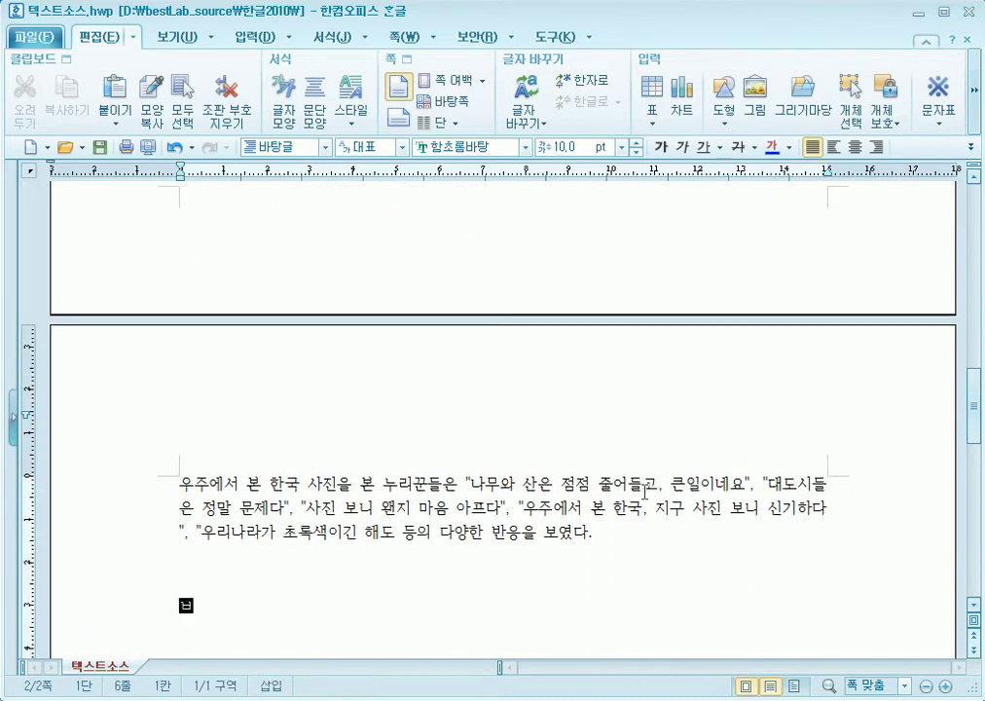
key("Insert")
key("BackSpace")
key("BackSpace")
type("복사")
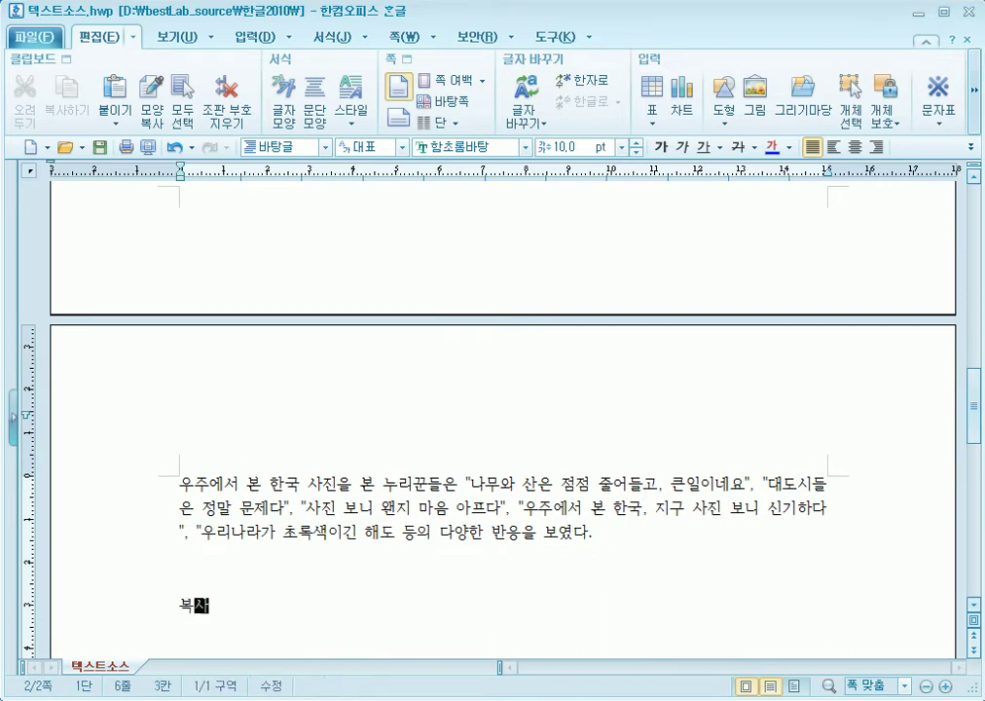
key("Insert")
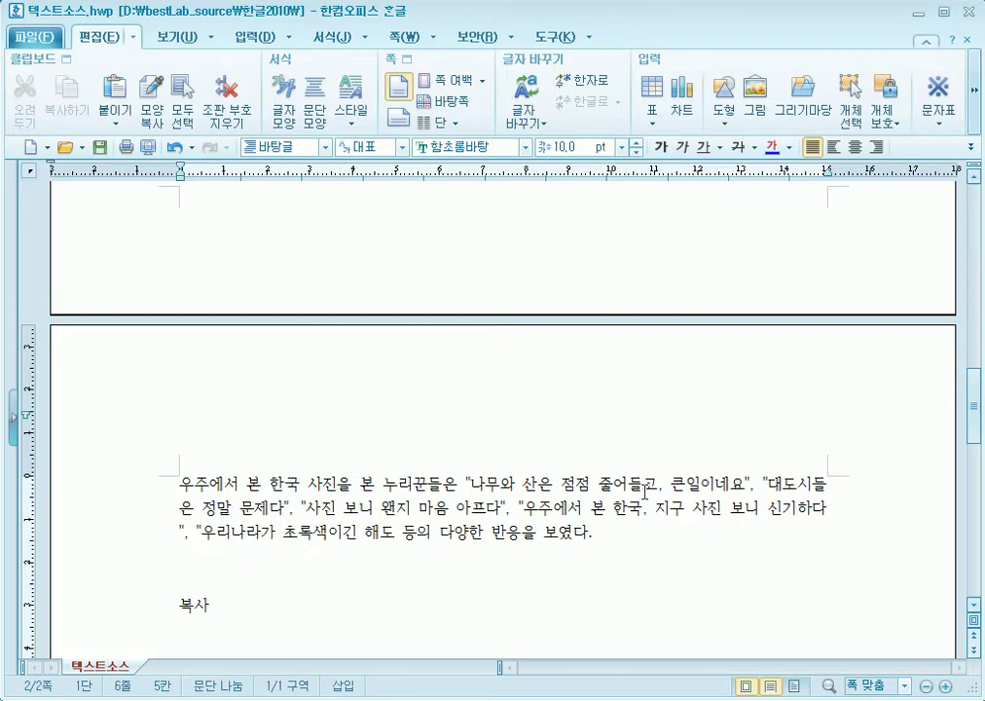
type("2")
- Add a line of equals signs under the label "복사2" and paste the article below it
key("Return")
type("=====================")
key("Return")
scroll(644, 492, "down", 2)
key("ctrl+v")
- Add the label "복사3" with a line of equals signs at the document's end and paste the article under it
key("Return")
key("Return")
type("복사3")
key("Return")
type("=====================")
key("Return")
key("ctrl+v")
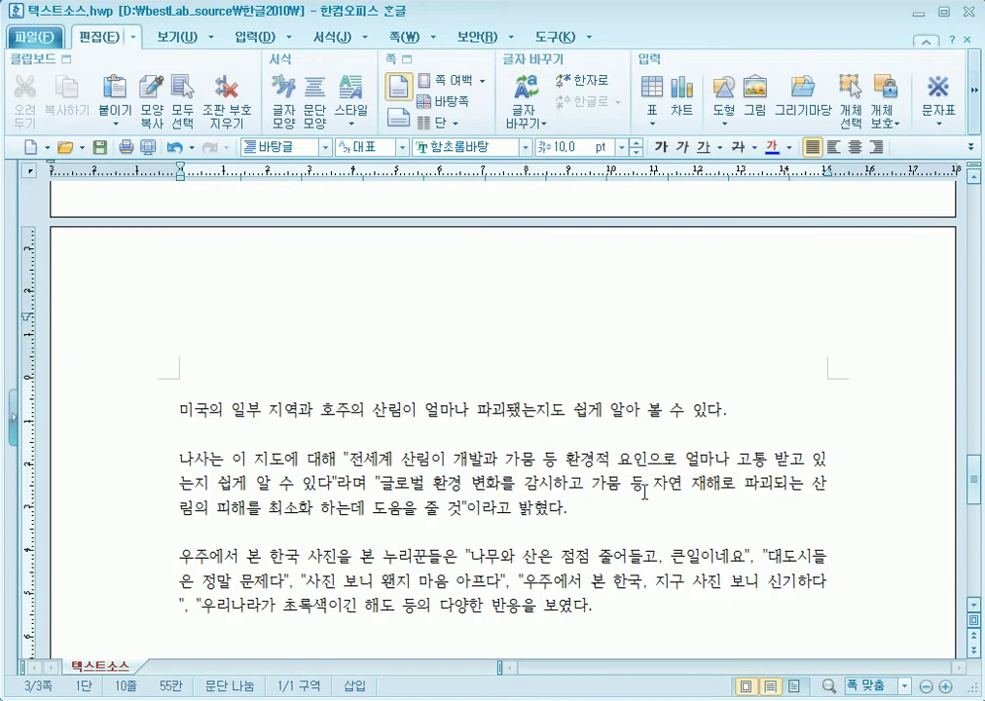
- Add the label "복사4" with a line of equals signs at the document's end and paste the article under it
type("복사")
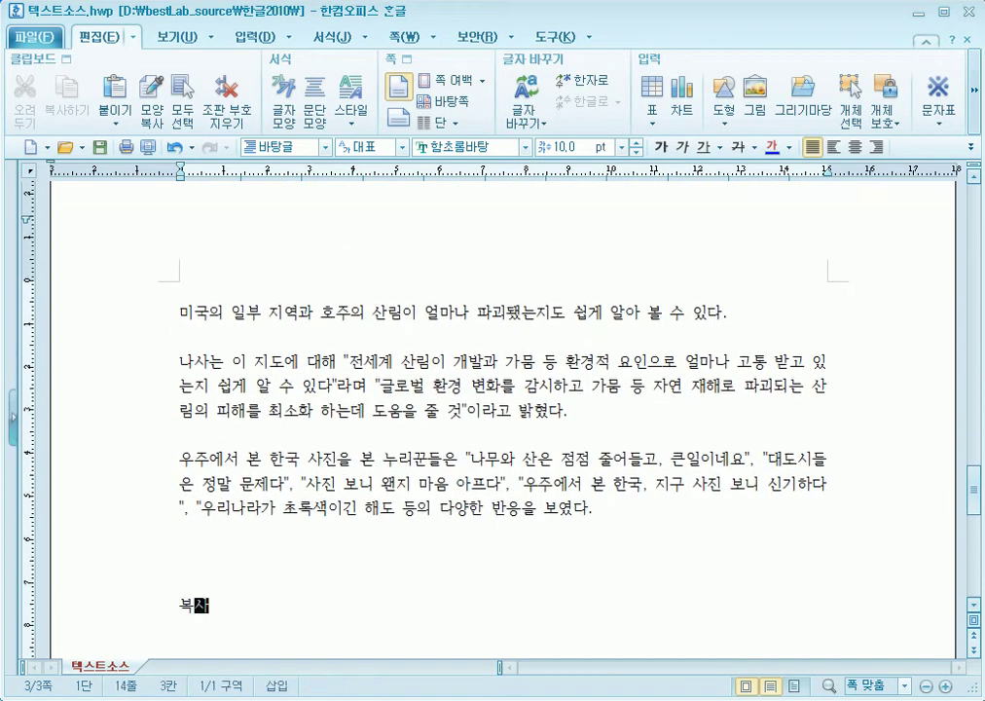
type("4")
key("Return")
type("========================")
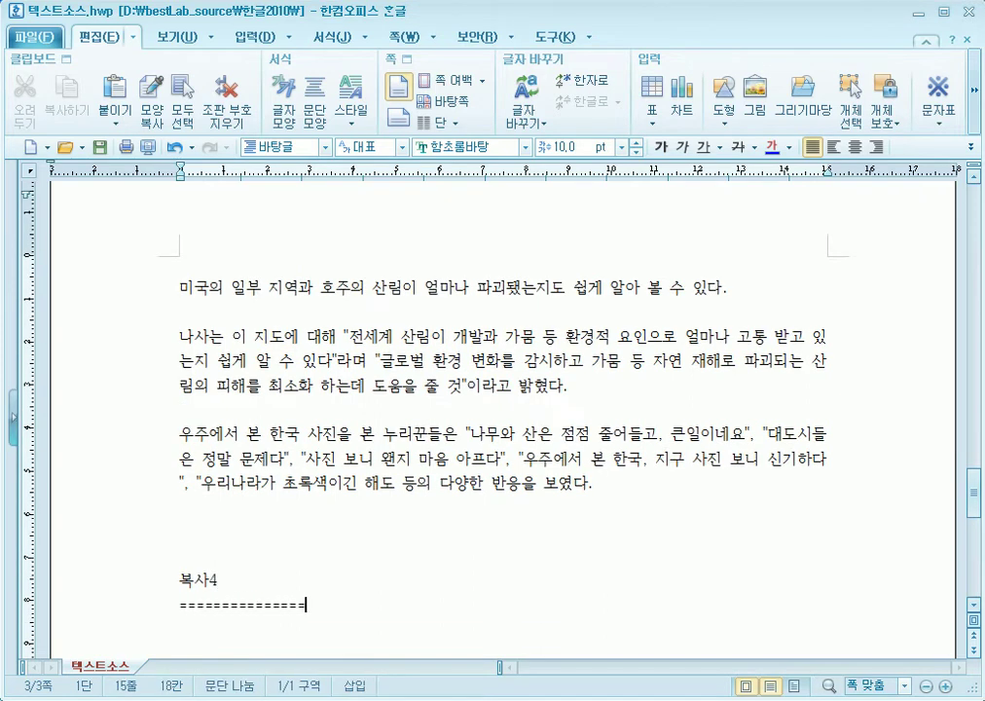
key("Return")
key("ctrl+v")
- Return to the start of the document and place the cursor at the end of its first sentence
scroll(642, 468, "up", 10)
scroll(640, 447, "up", 4)
left_click_drag(975, 405, 976, 209)
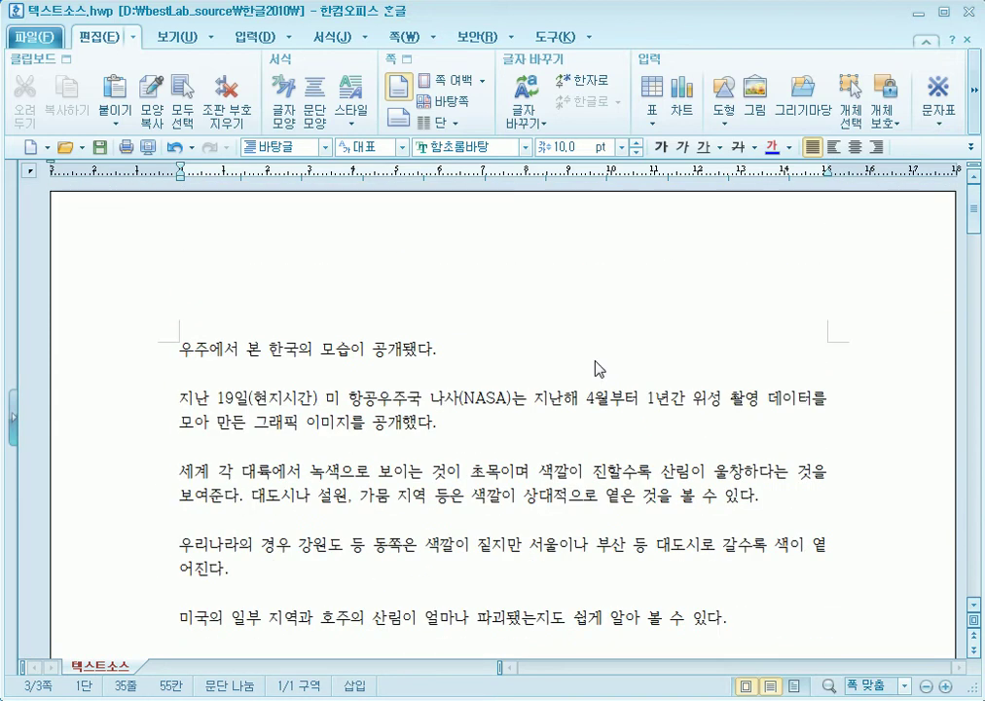
left_click(453, 363)
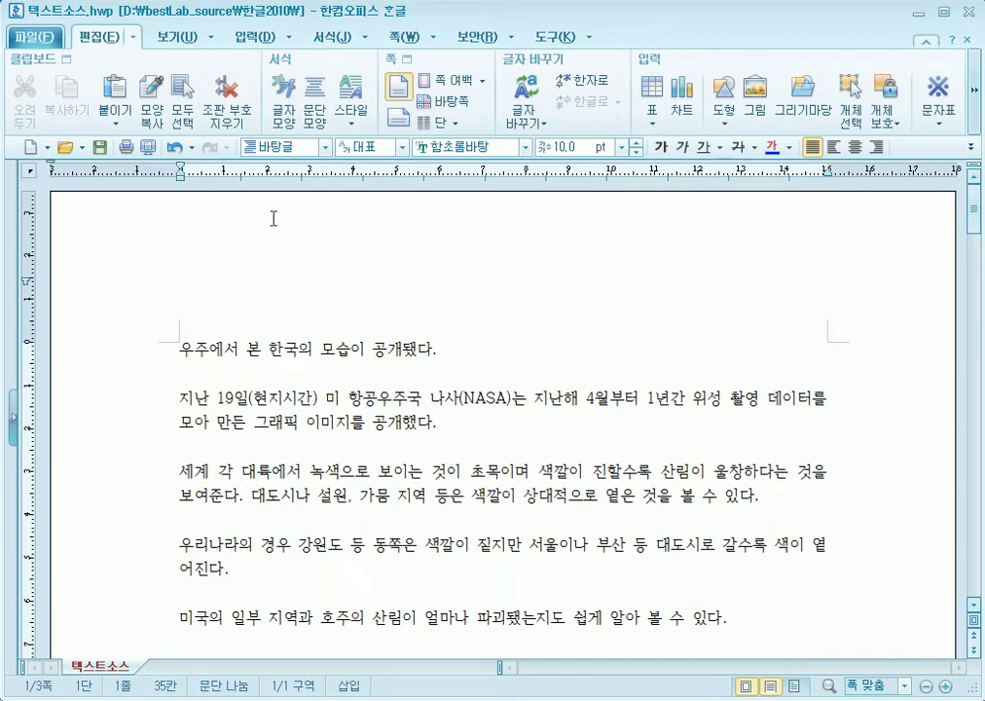
key("ctrl+2")
left_click_drag(58, 15, 150, 55)
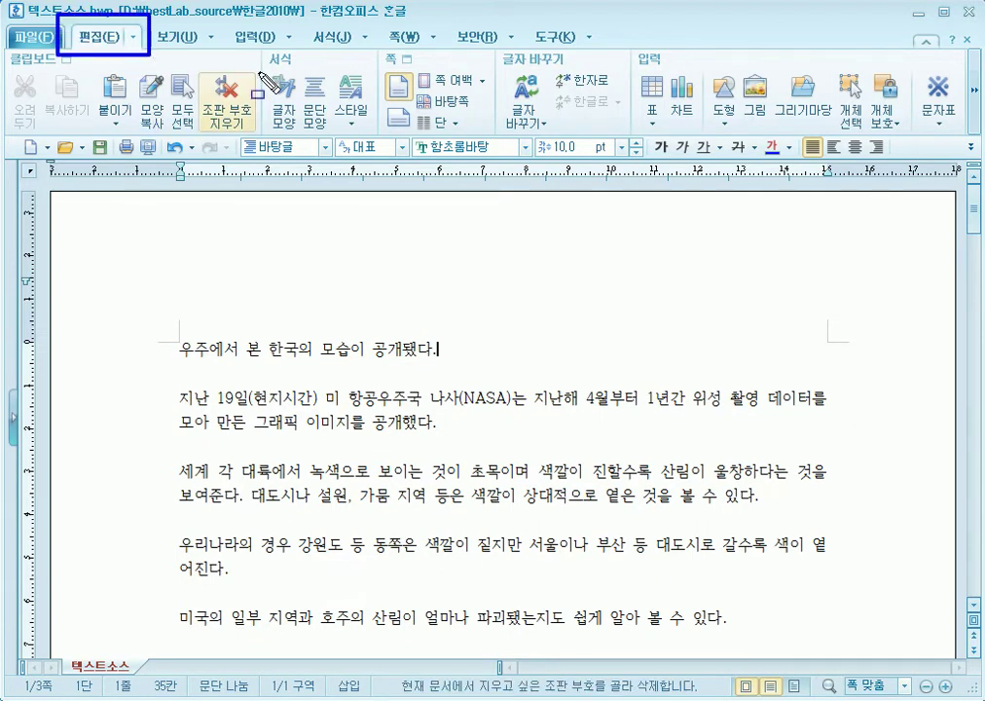
key("Escape")
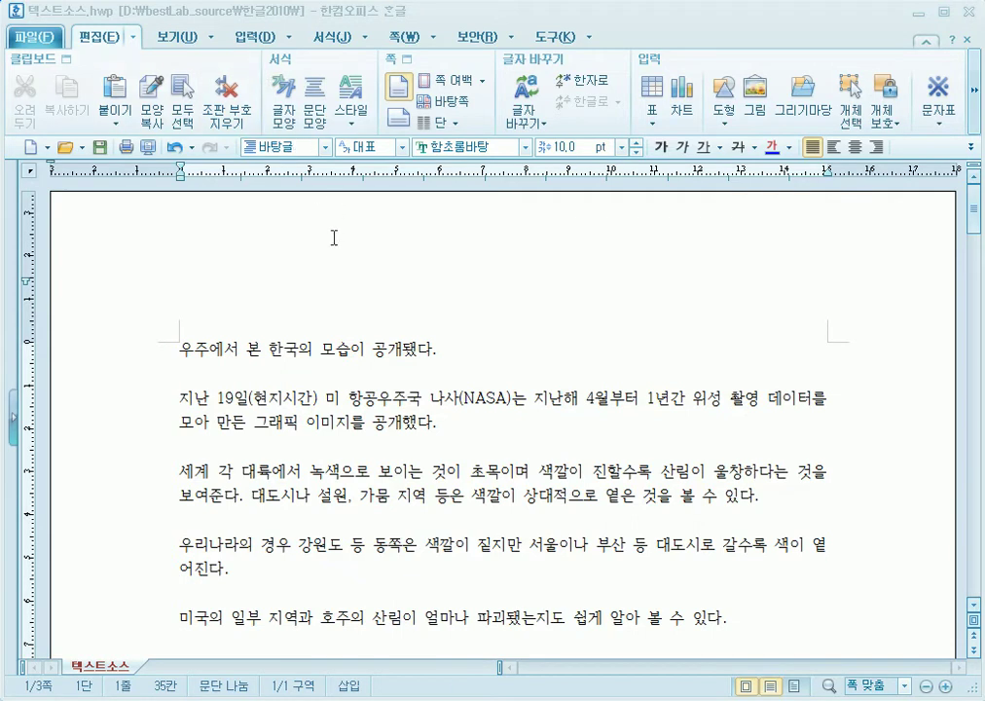
- Use Find to search the document for "복사3"
left_click(976, 92)
left_click(977, 93)
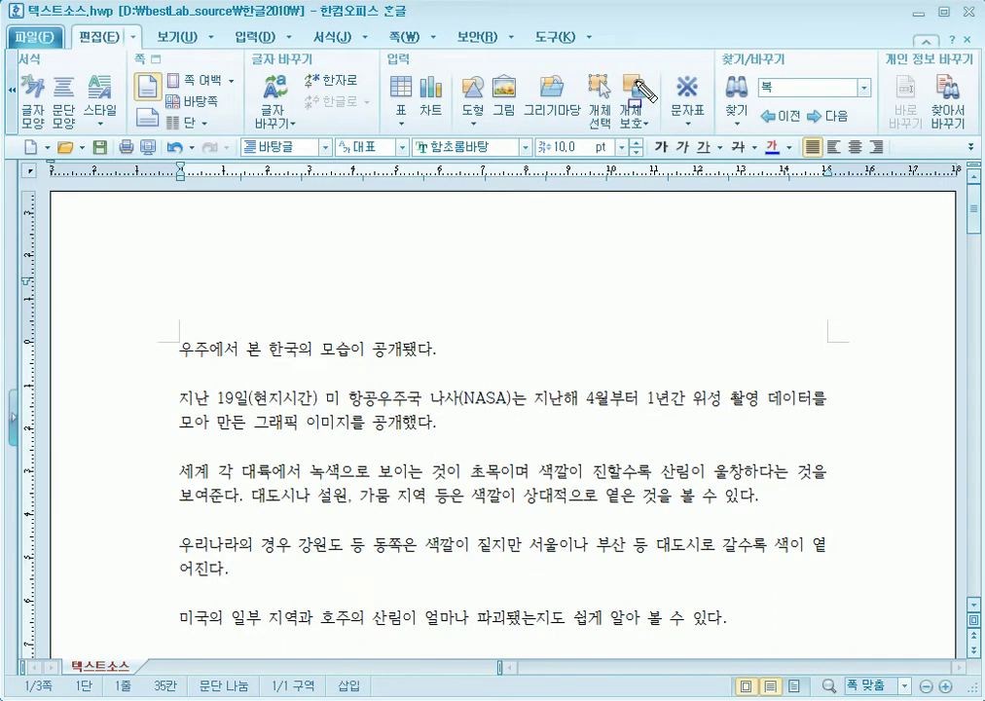
left_click_drag(707, 50, 881, 142)
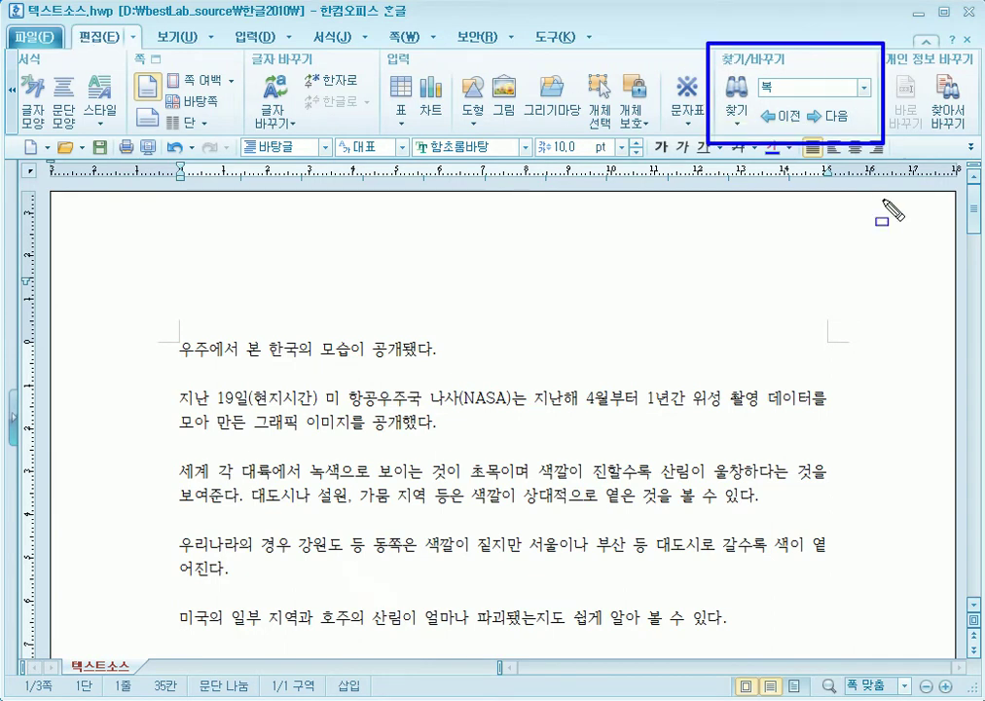
key("Escape")
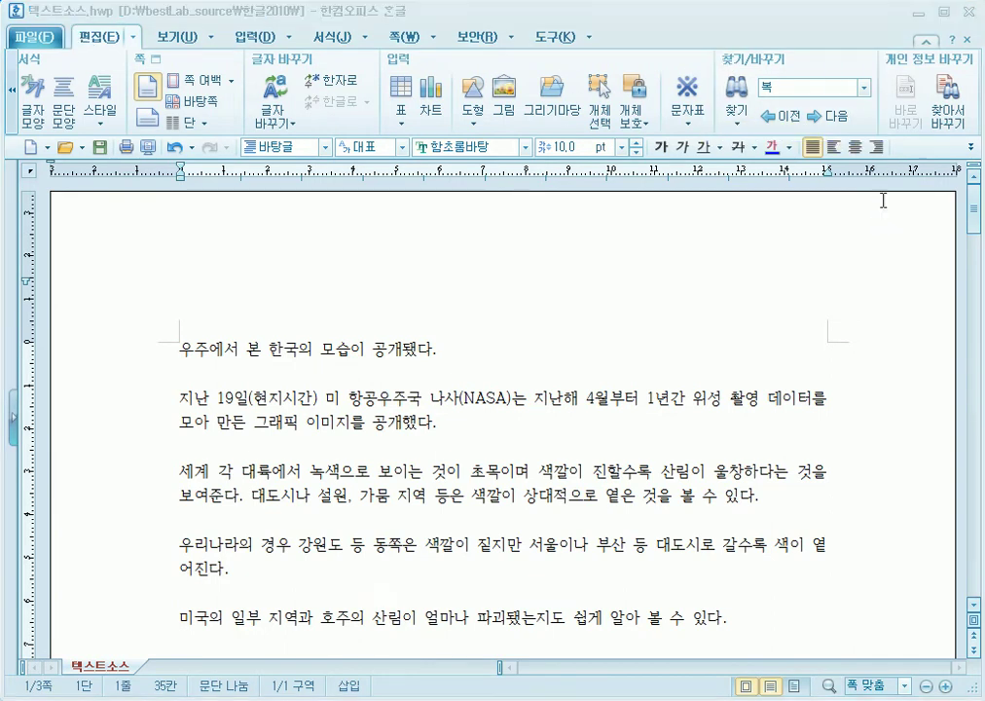
left_click(739, 86)
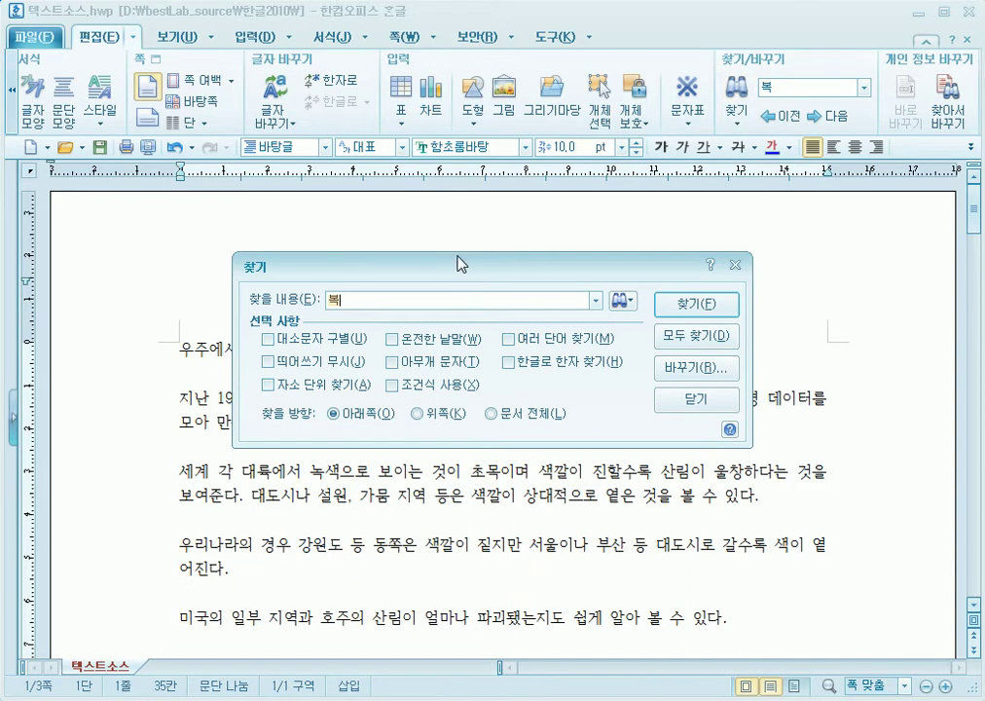
left_click_drag(449, 267, 429, 233)
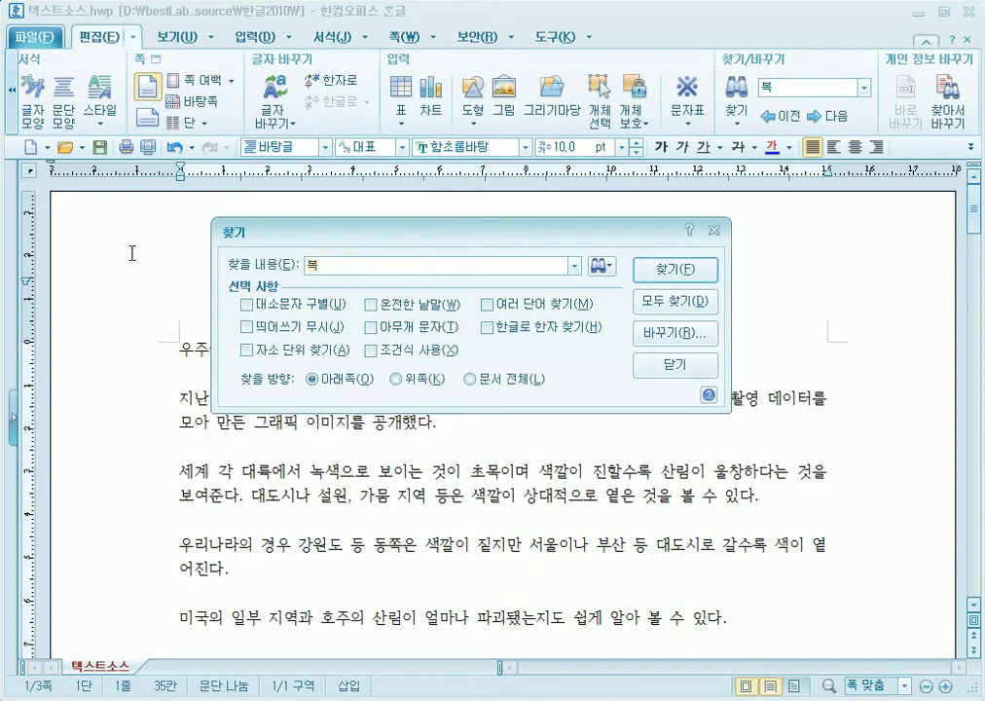
key("BackSpace")
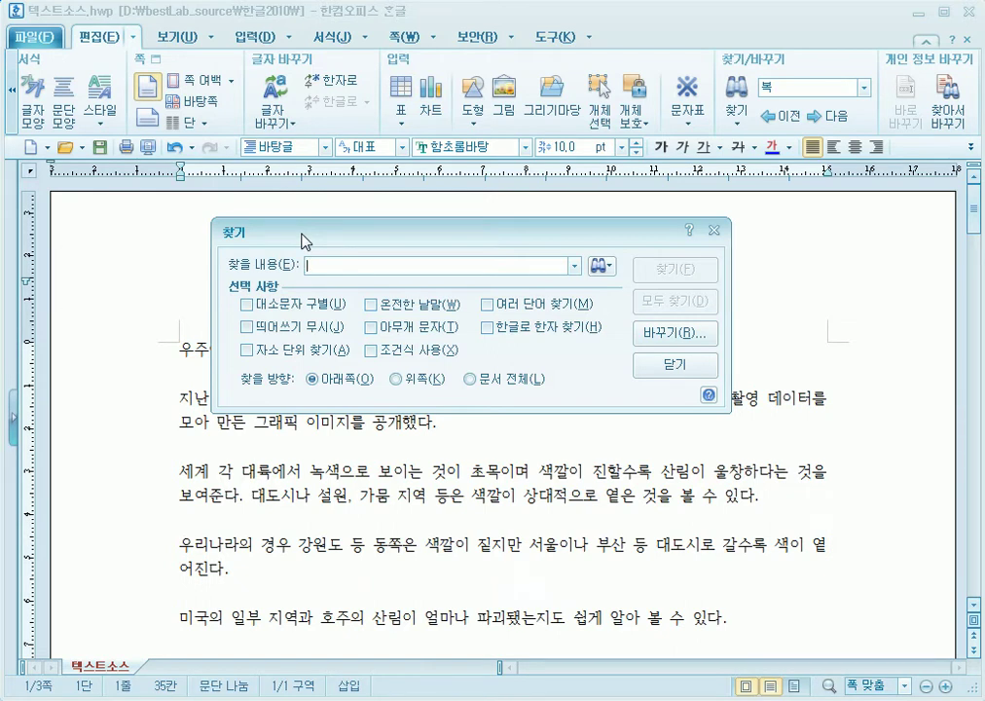
type("복사")
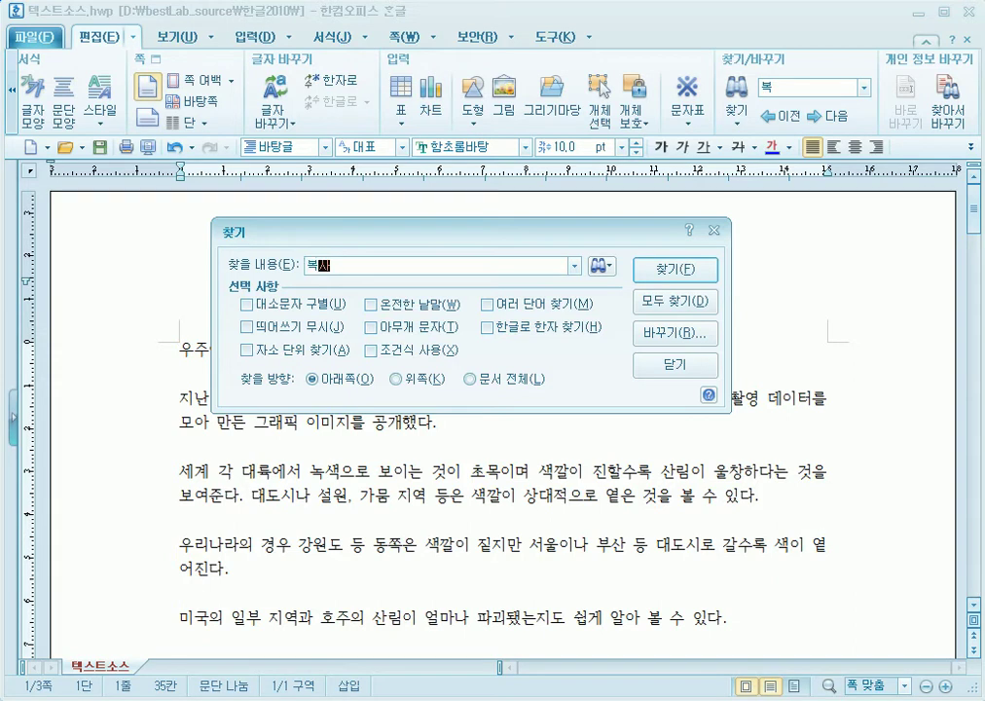
type("3")
left_click(669, 268)
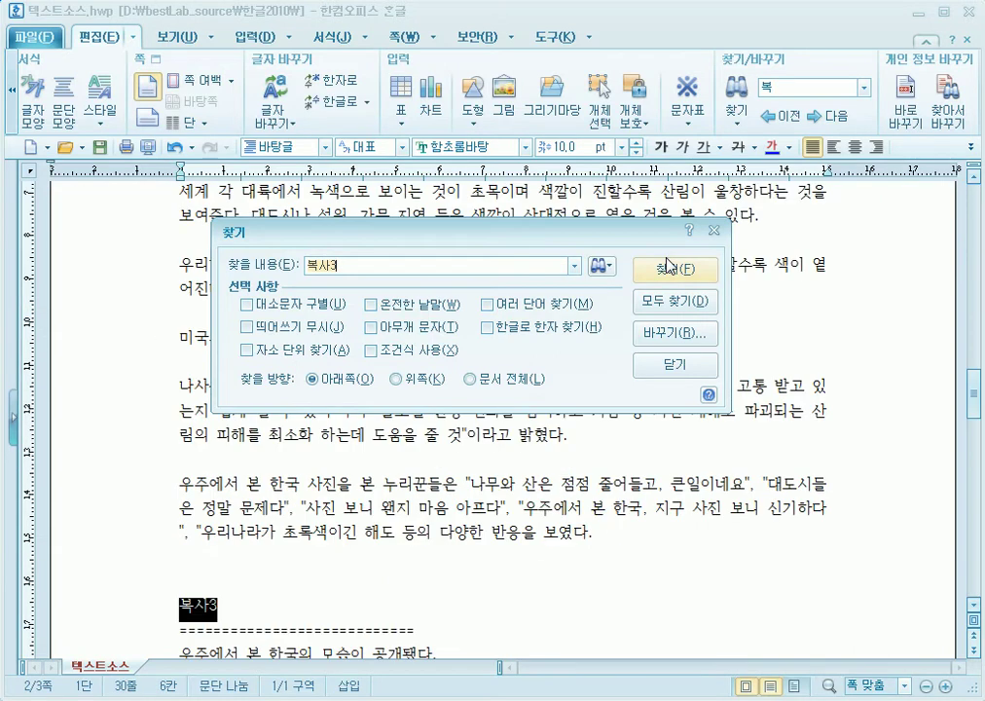
- Place the cursor on the blank line above "복사3" and search the document for "복사2"
left_click_drag(154, 593, 256, 620)
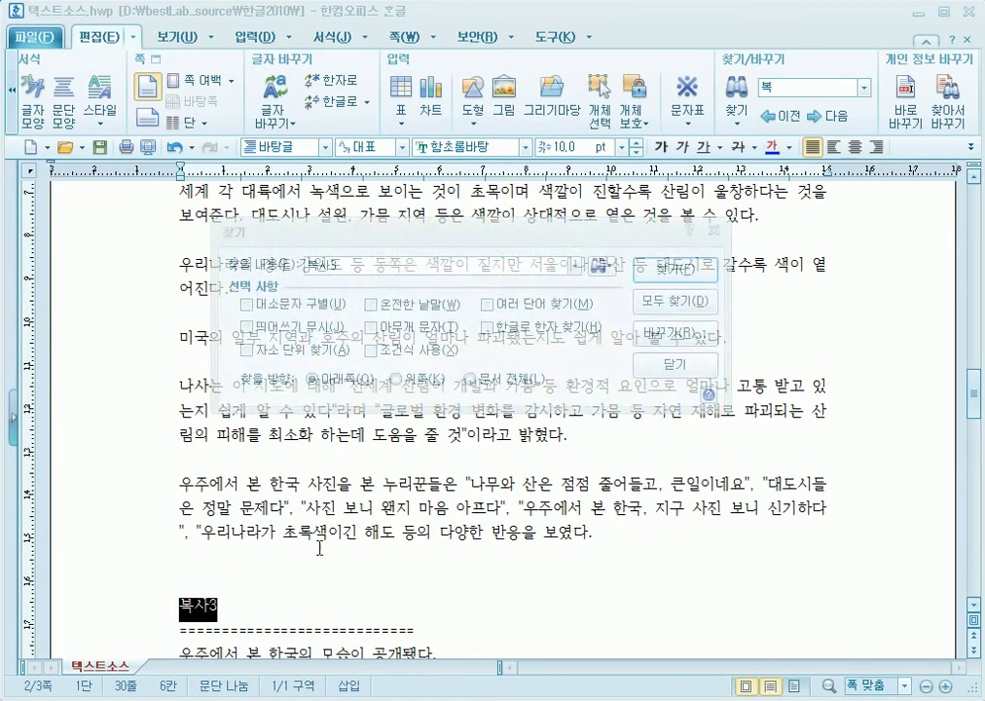
left_click(341, 567)
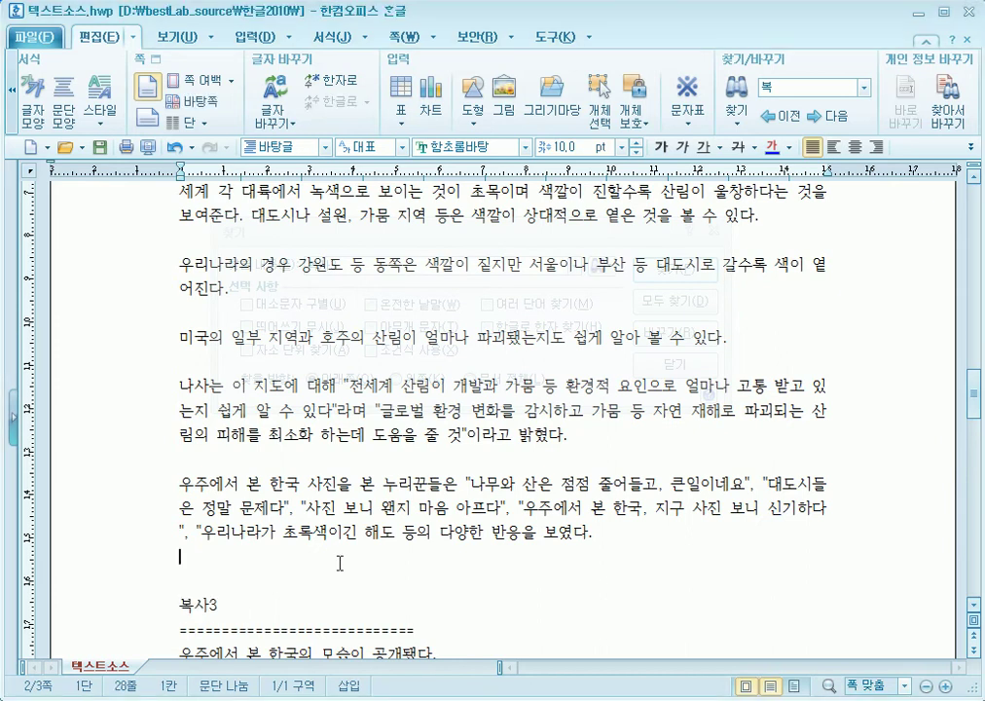
key("BackSpace")
key("BackSpace")
type("새")
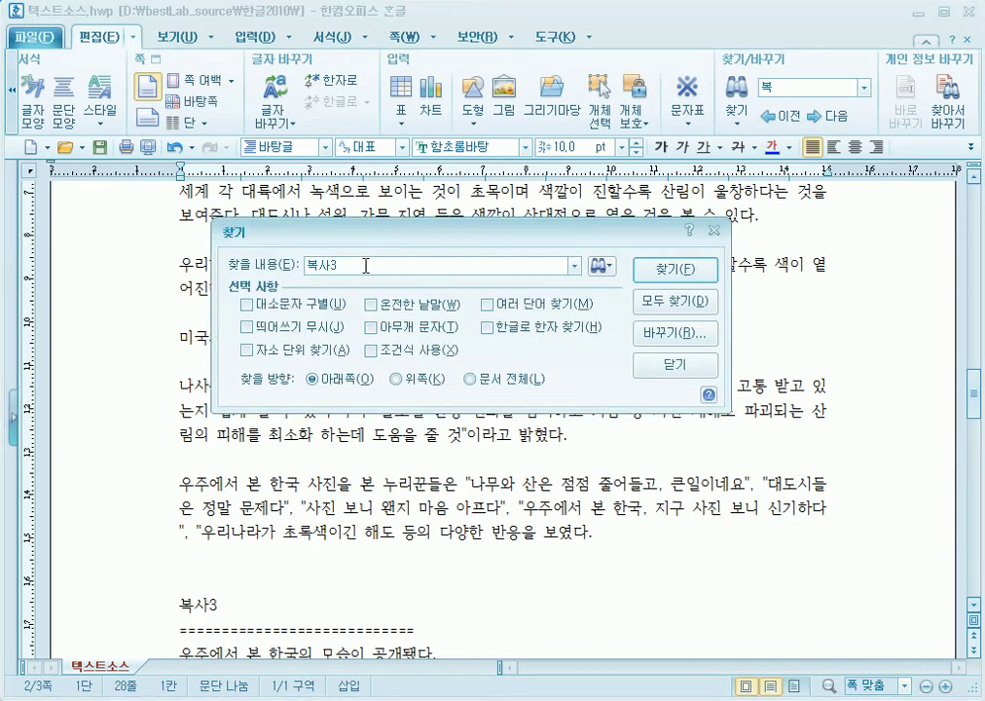
key("BackSpace")
type("사2")
left_click(674, 269)
left_click(339, 277)
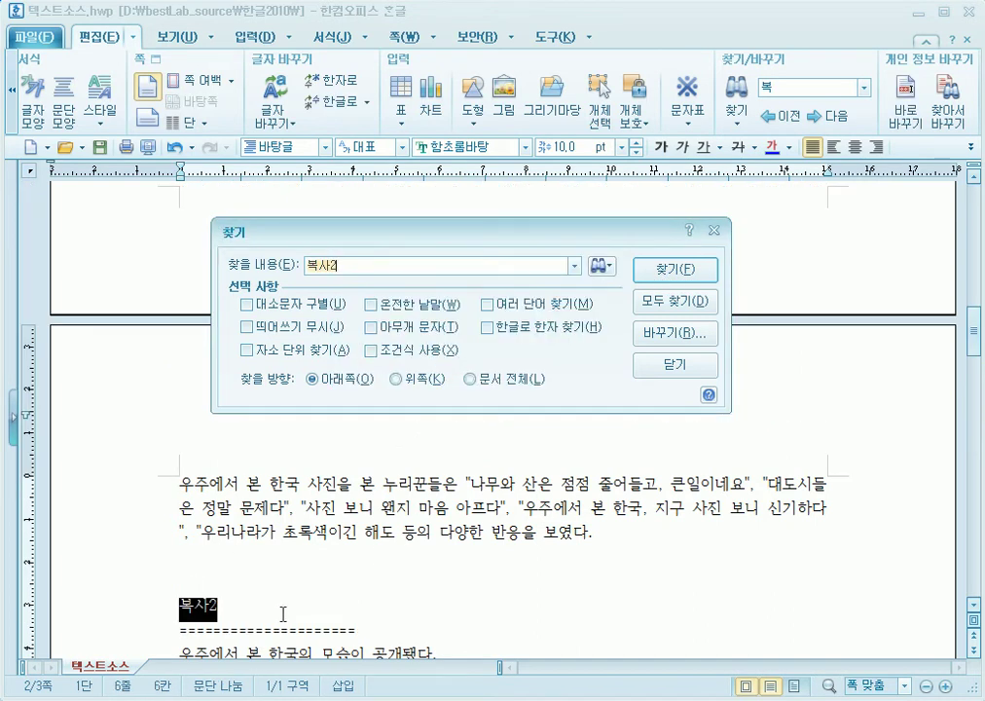
- Search for "복사1", continuing the search from the beginning of the document
left_click(356, 269)
key("BackSpace")
type("1")
left_click(672, 274)
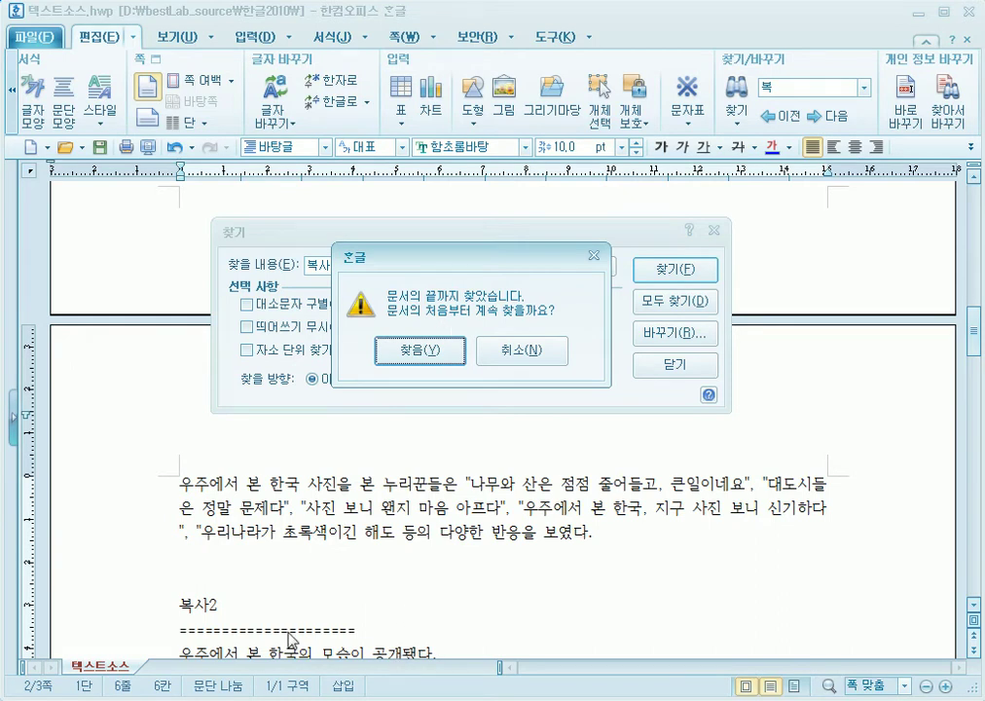
left_click_drag(488, 266, 448, 239)
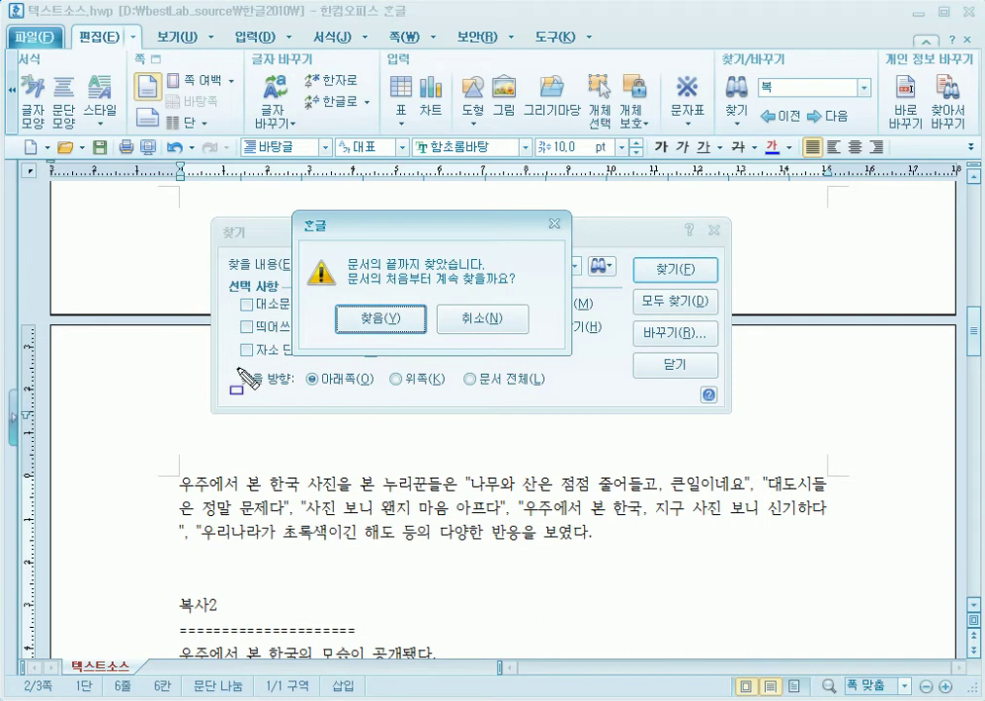
mouse_move(235, 362)
left_mouse_down()
mouse_move(399, 393)
mouse_move(386, 399)
left_mouse_up()
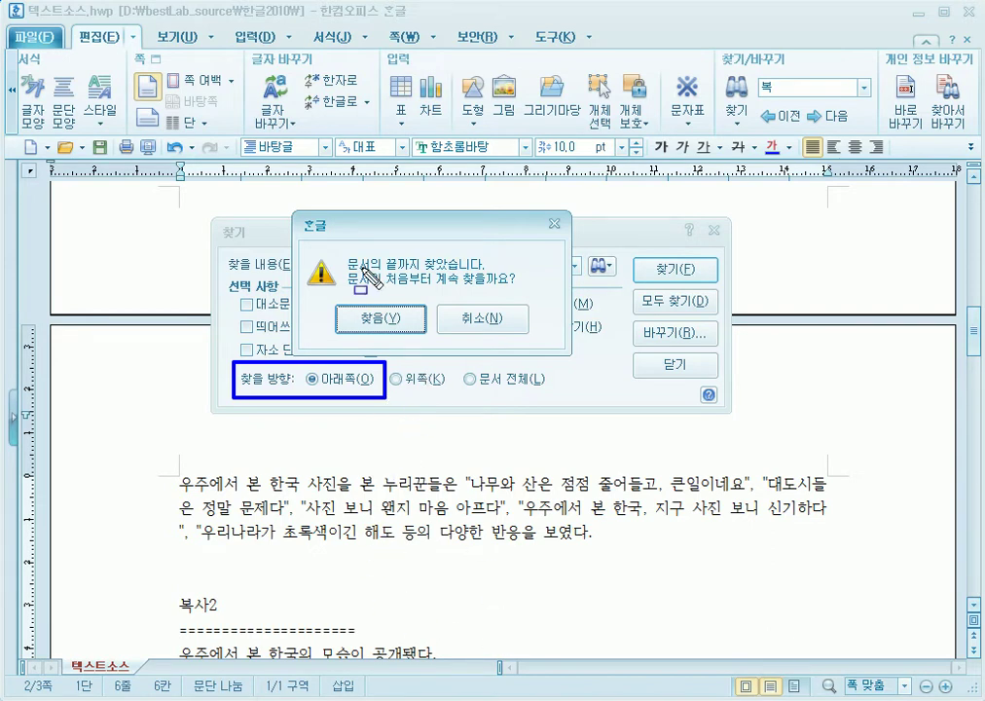
mouse_move(327, 252)
left_mouse_down()
mouse_move(514, 278)
mouse_move(524, 289)
left_mouse_up()
key("Escape")
left_click(383, 319)
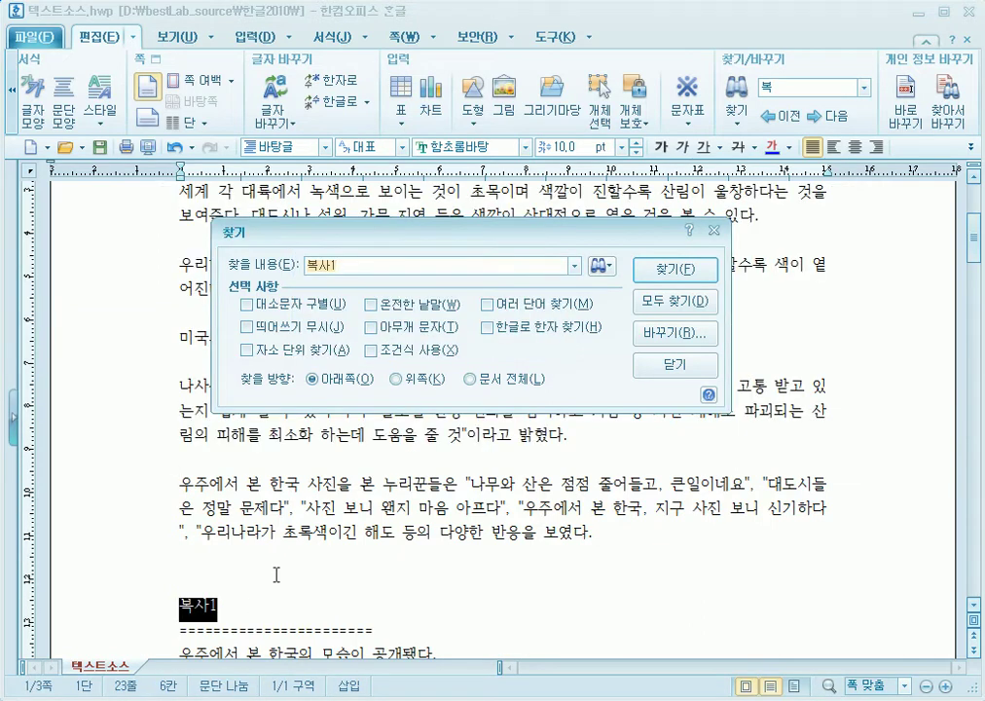
- Change the search text to "복사4" and find it in the document
left_click(353, 268)
key("BackSpace")
type("4")
left_click(671, 274)
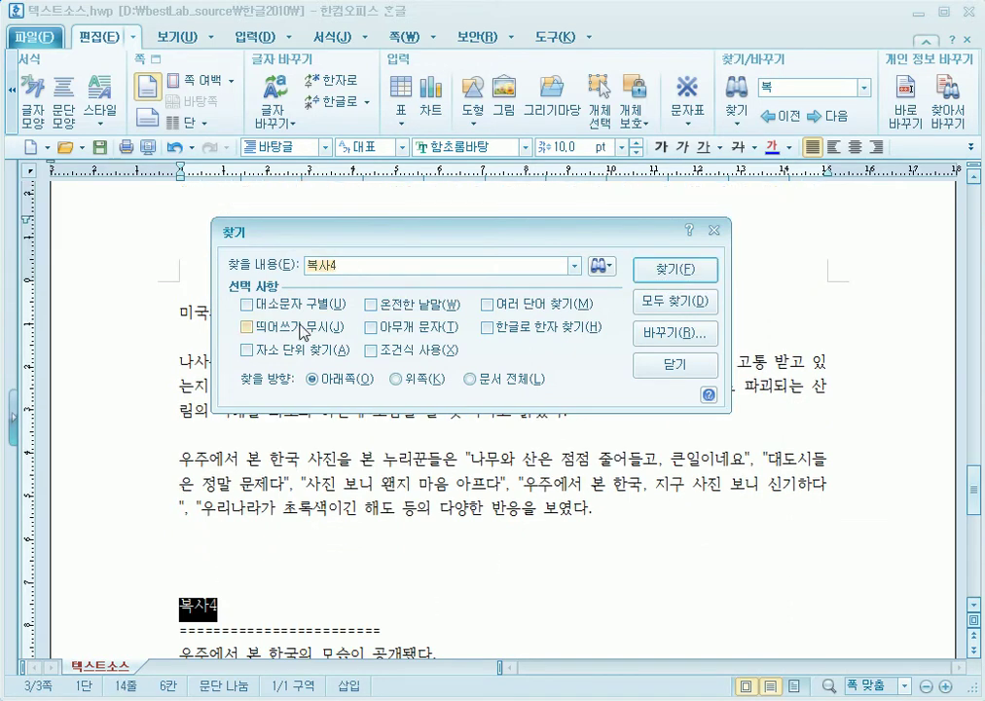
- Search for "복사1" with the search direction set to the whole document (문서 전체), closing Find when done
left_click(422, 266)
key("BackSpace")
left_click(471, 380)
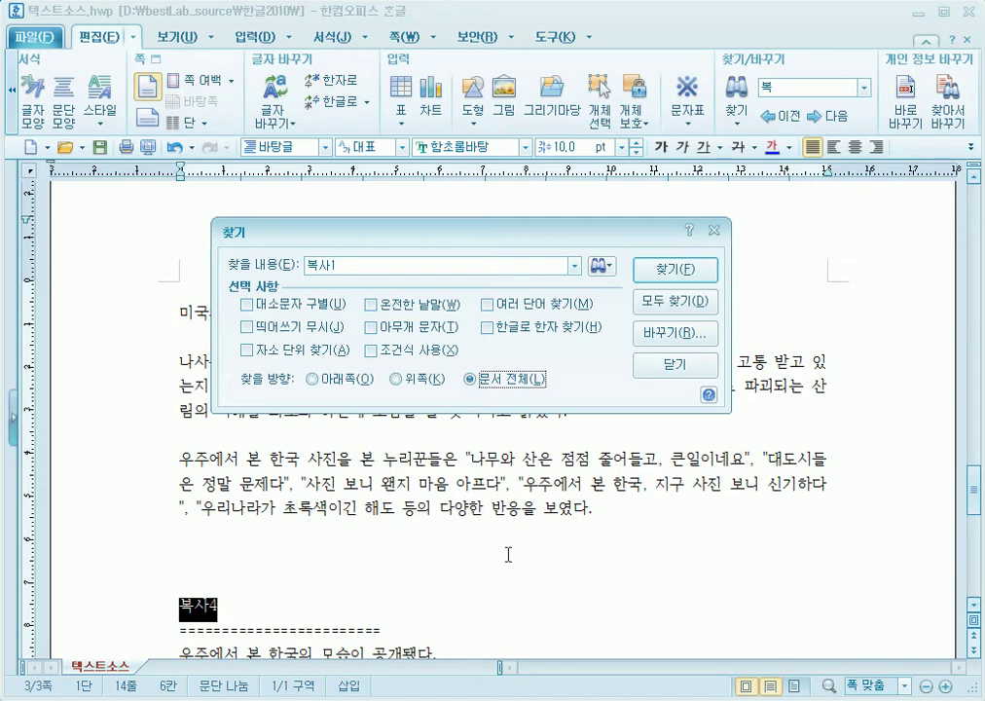
left_click(682, 270)
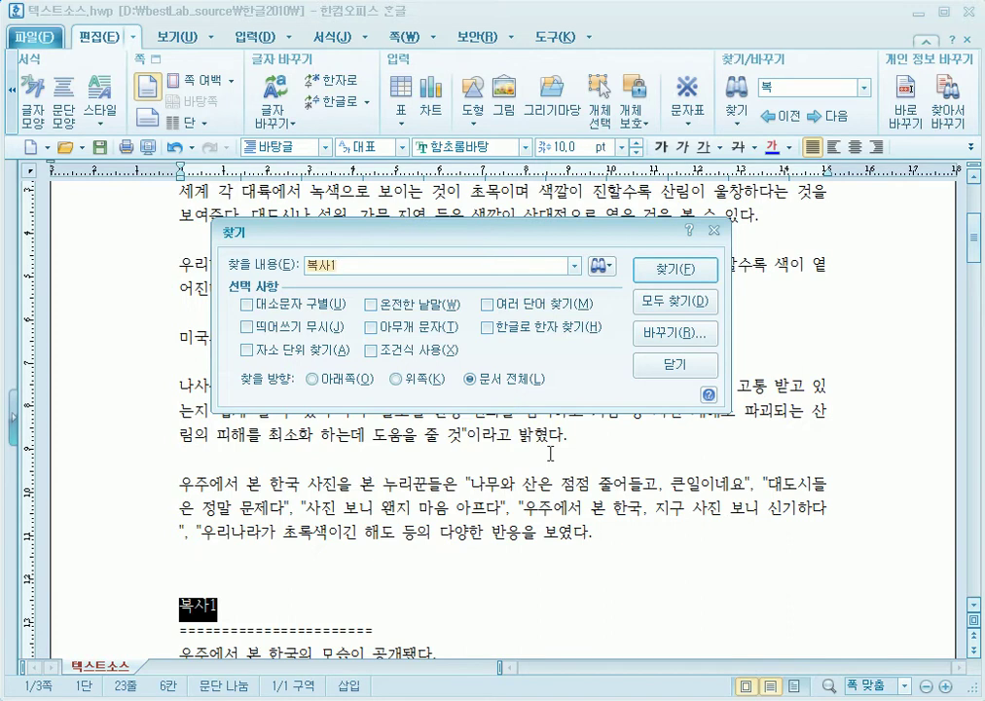
left_click(699, 367)
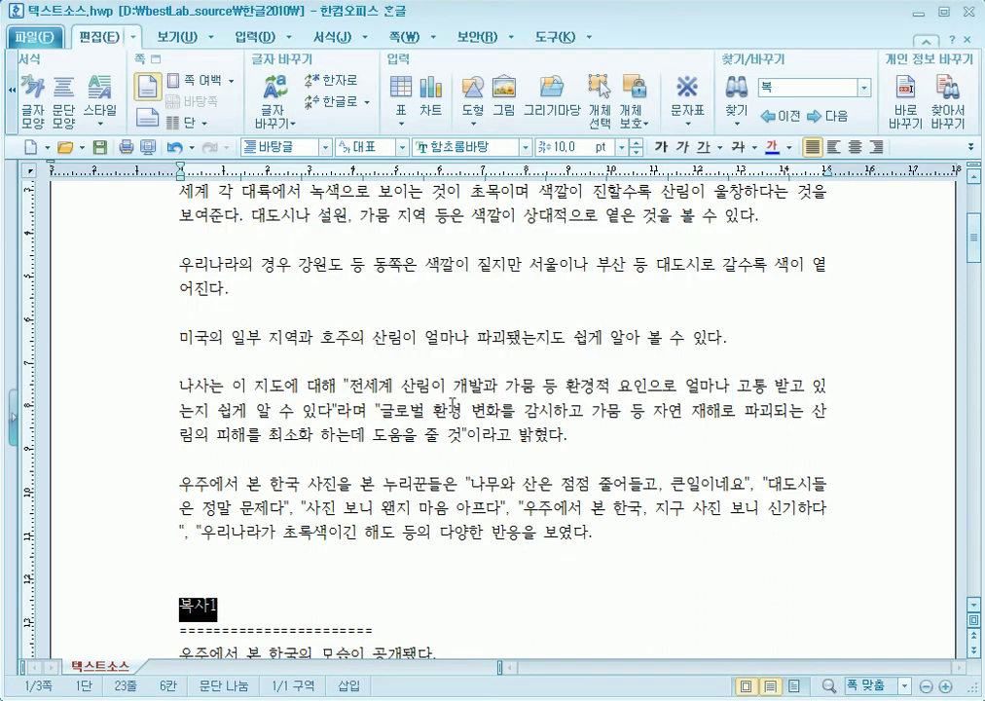
- Open Find and Replace (찾아 바꾸기) and replace "복사" with "내용" in the first two copy labels, one at a time
left_click(741, 134)
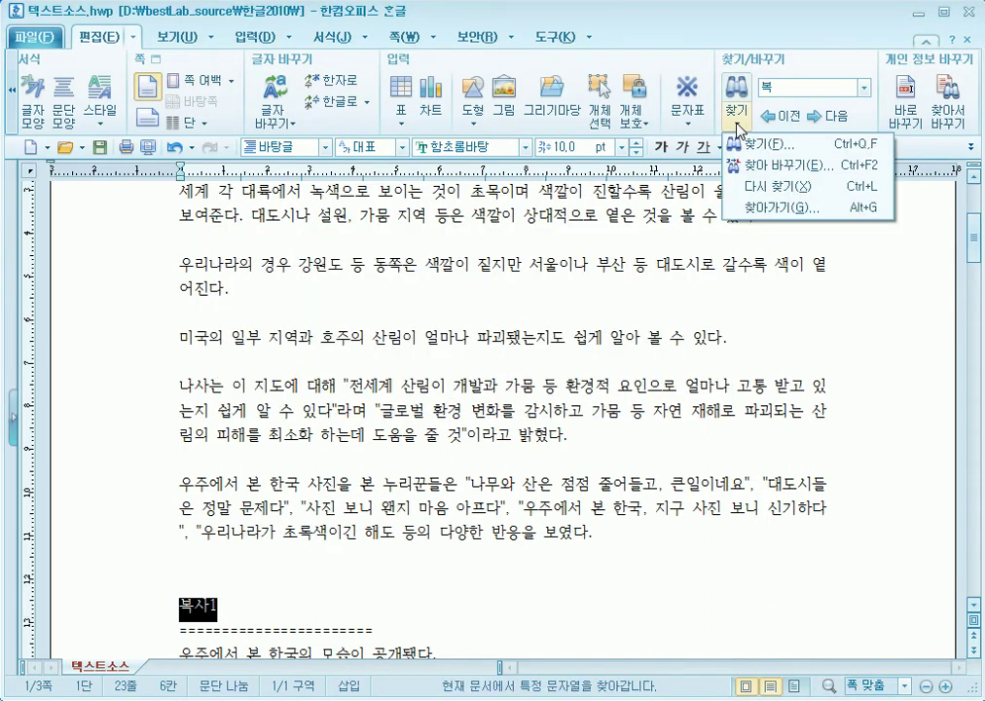
left_click(779, 167)
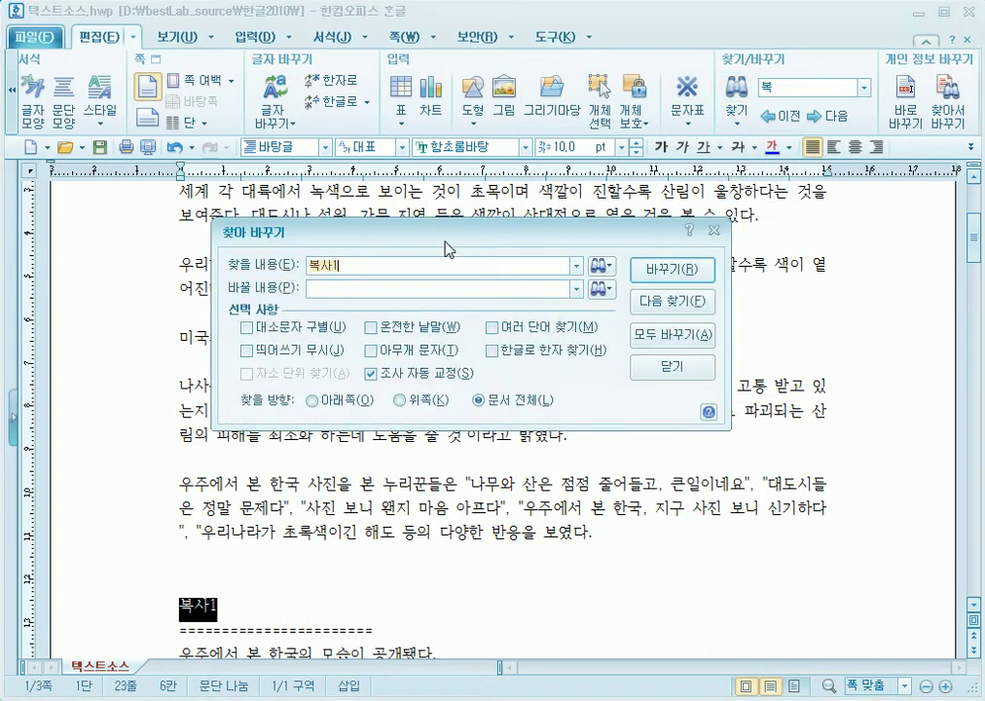
left_click_drag(445, 242, 431, 234)
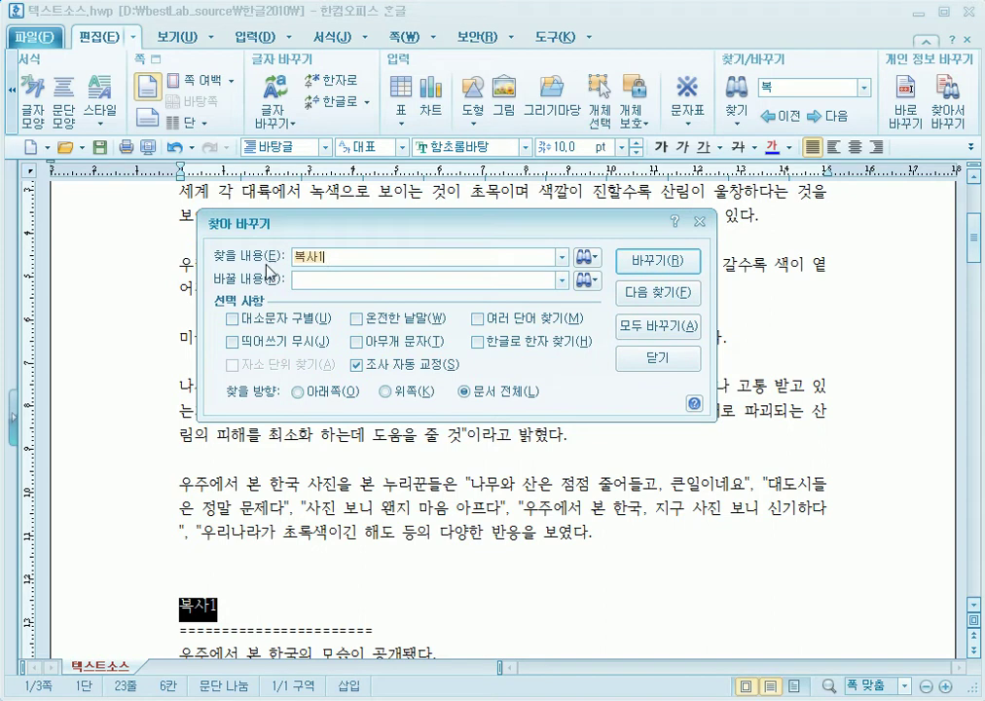
type("복새")
left_click(336, 281)
type("내용")
left_click(642, 271)
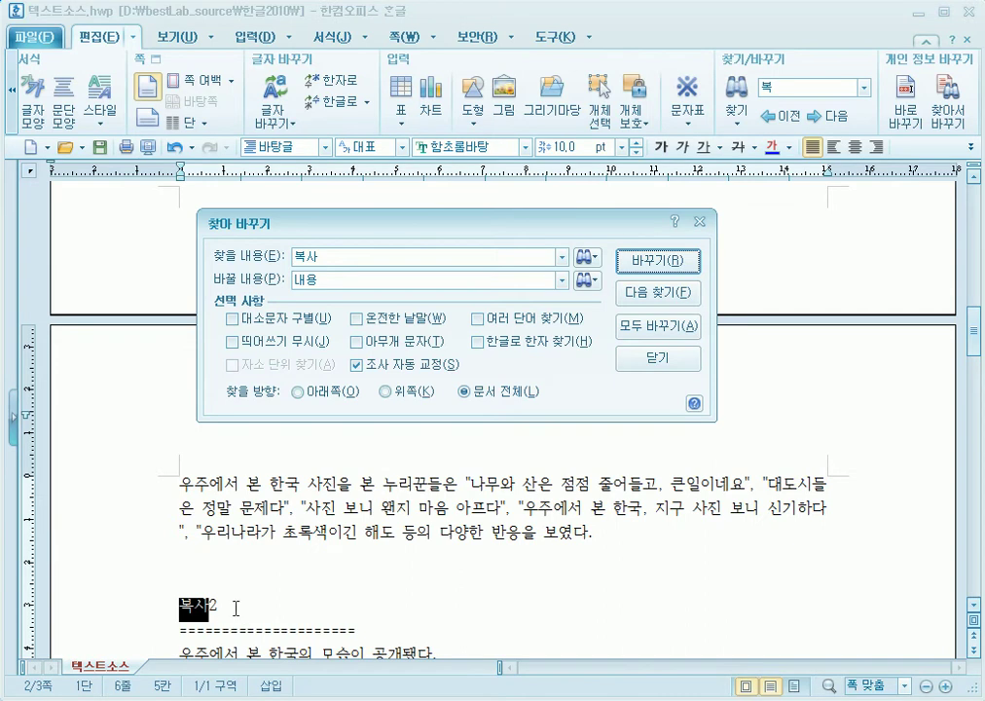
left_click(679, 263)
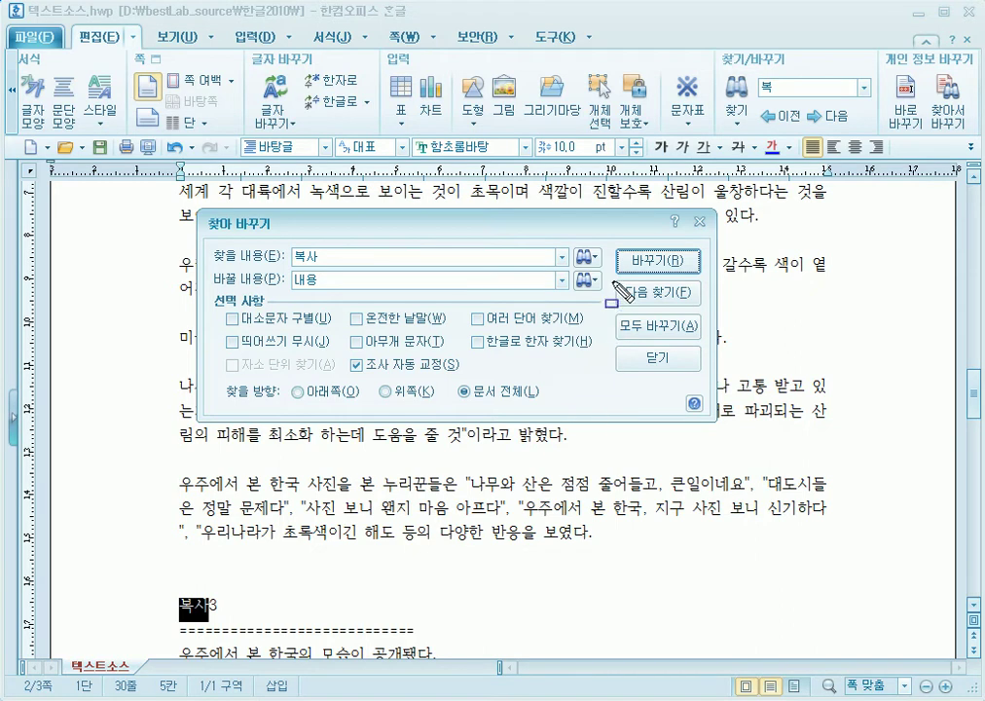
- Skip the "복사3" match, replace "복사" with "내용" in the "복사4" label, and close Find and Replace
left_click_drag(611, 241, 709, 292)
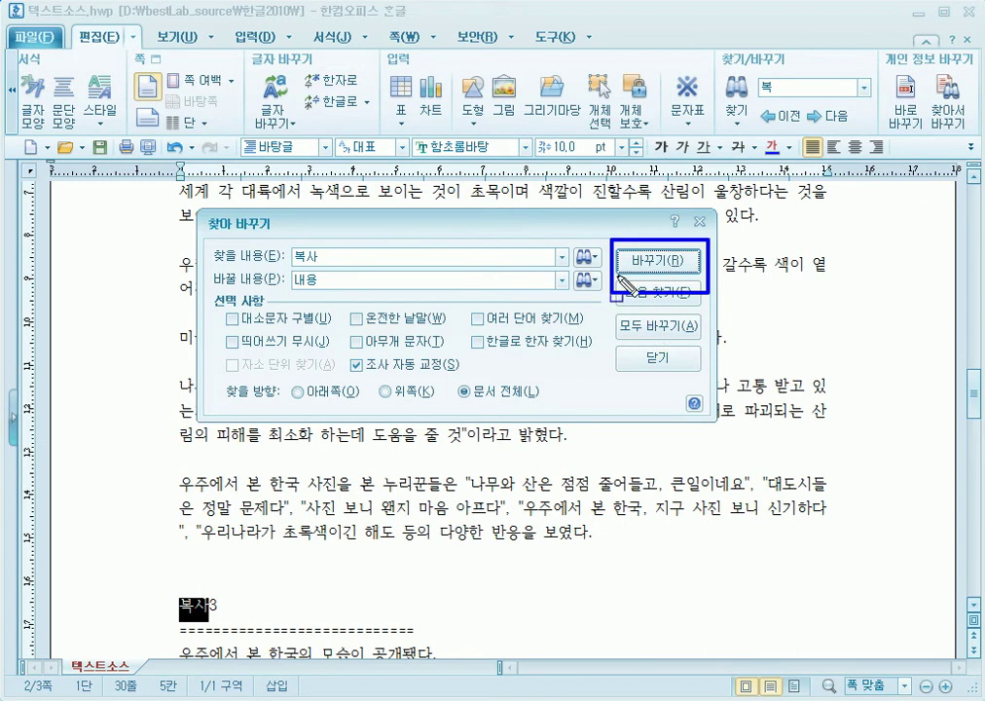
left_click_drag(602, 275, 711, 309)
key("Escape")
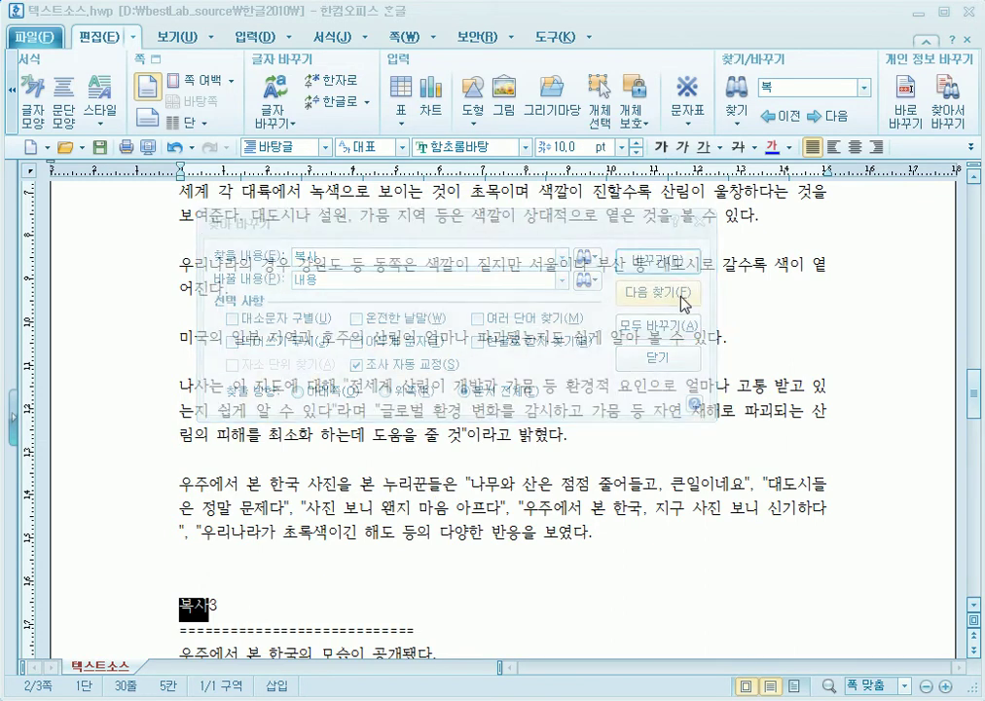
left_click(681, 298)
left_click(682, 297)
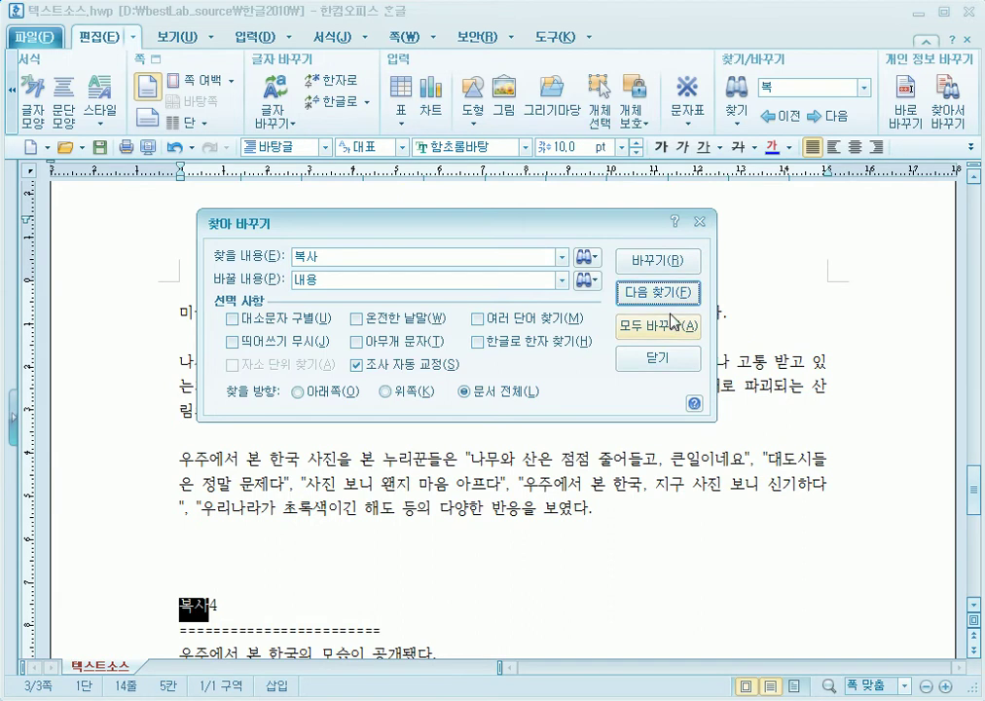
left_click(682, 261)
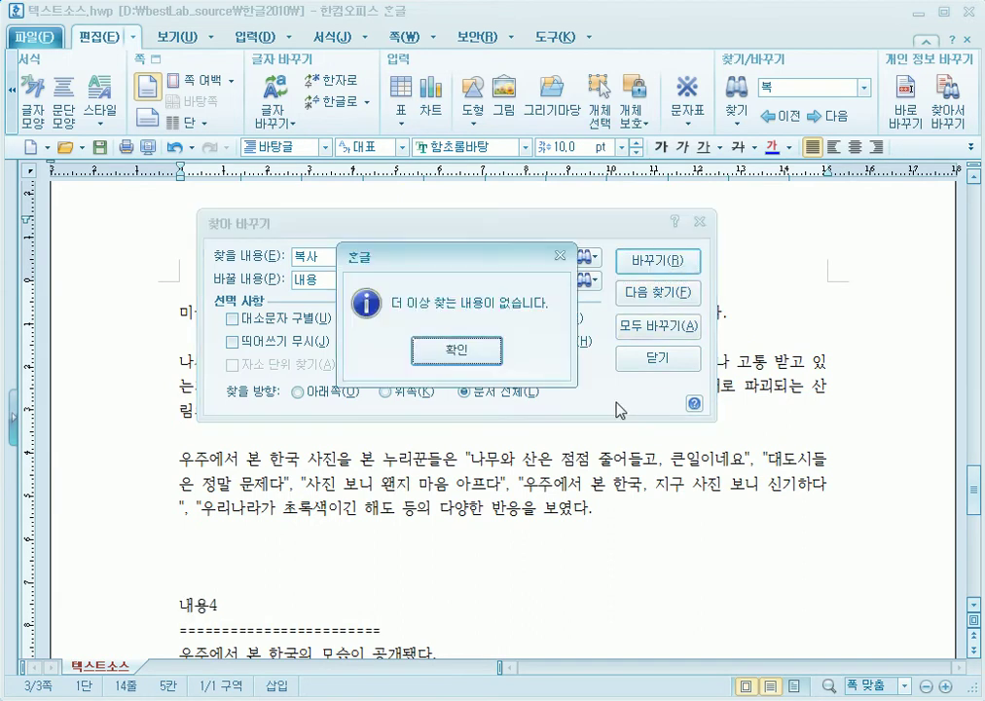
key("Return")
left_click(658, 358)
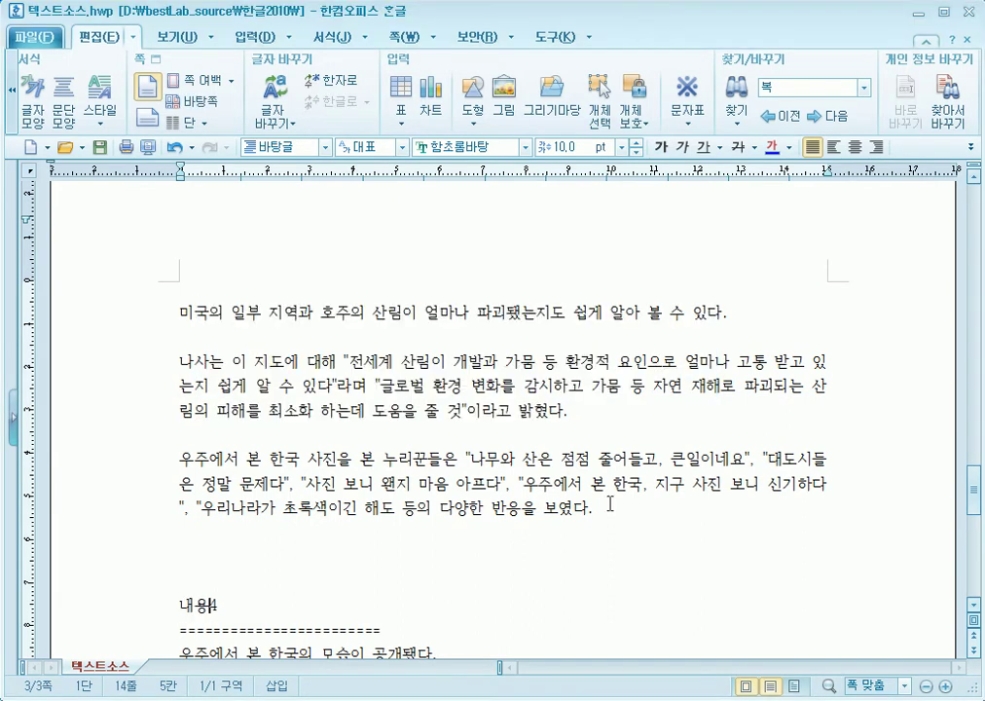
- Examine the labels above the article copies, from the last one back to the first, to check the replacements
left_click(597, 510)
scroll(406, 567, "up", 5)
scroll(409, 567, "up", 6)
left_click_drag(220, 397, 181, 397)
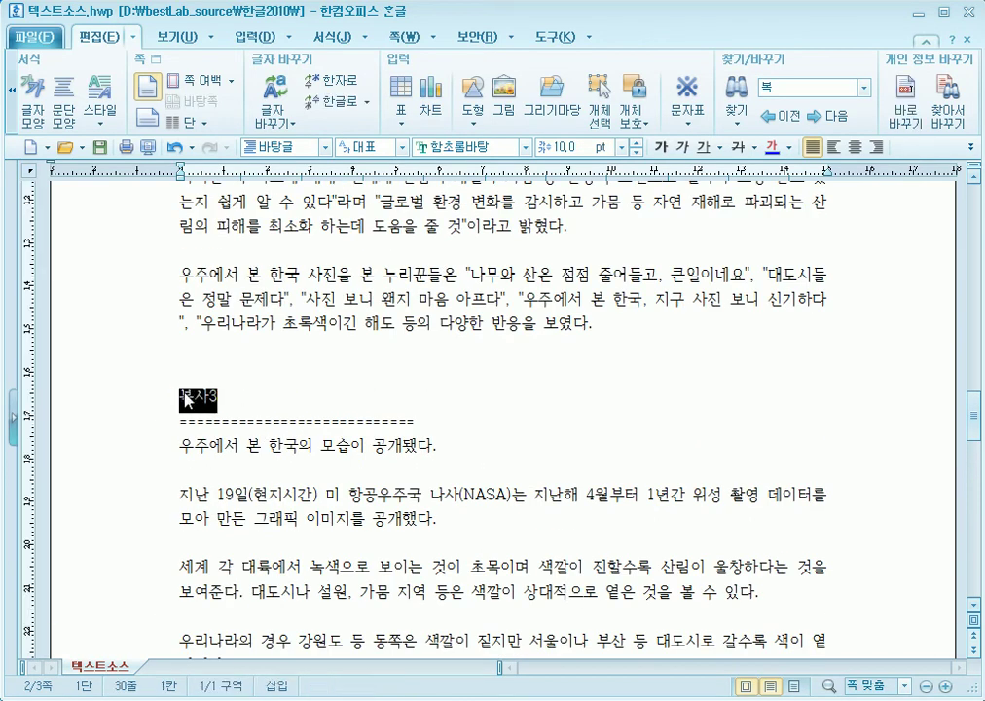
left_click(249, 403)
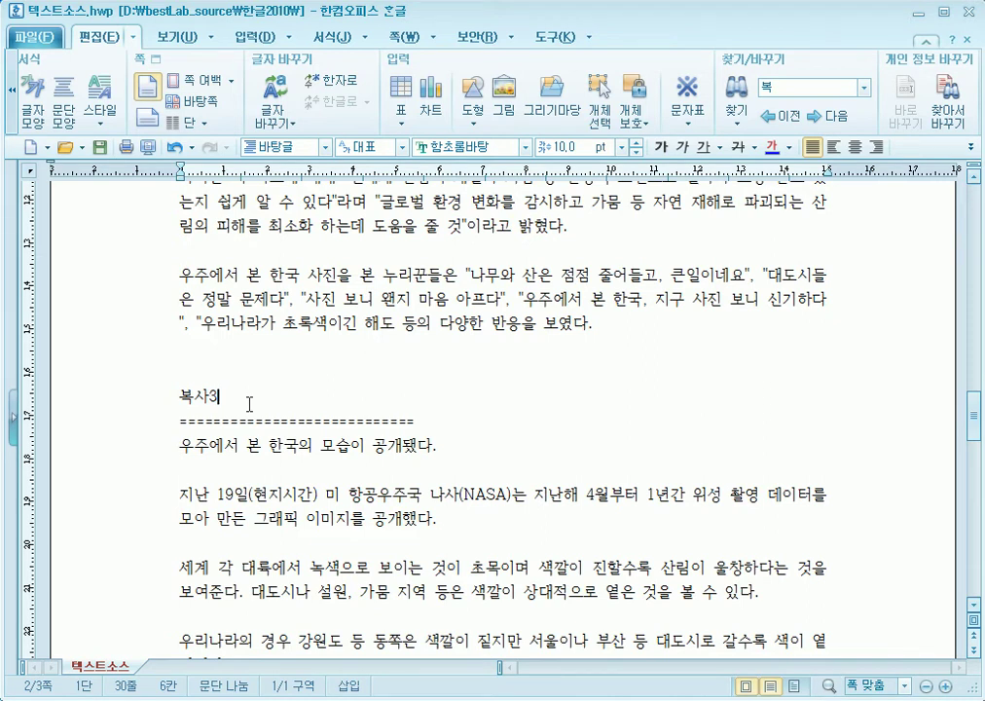
scroll(251, 418, "up", 10)
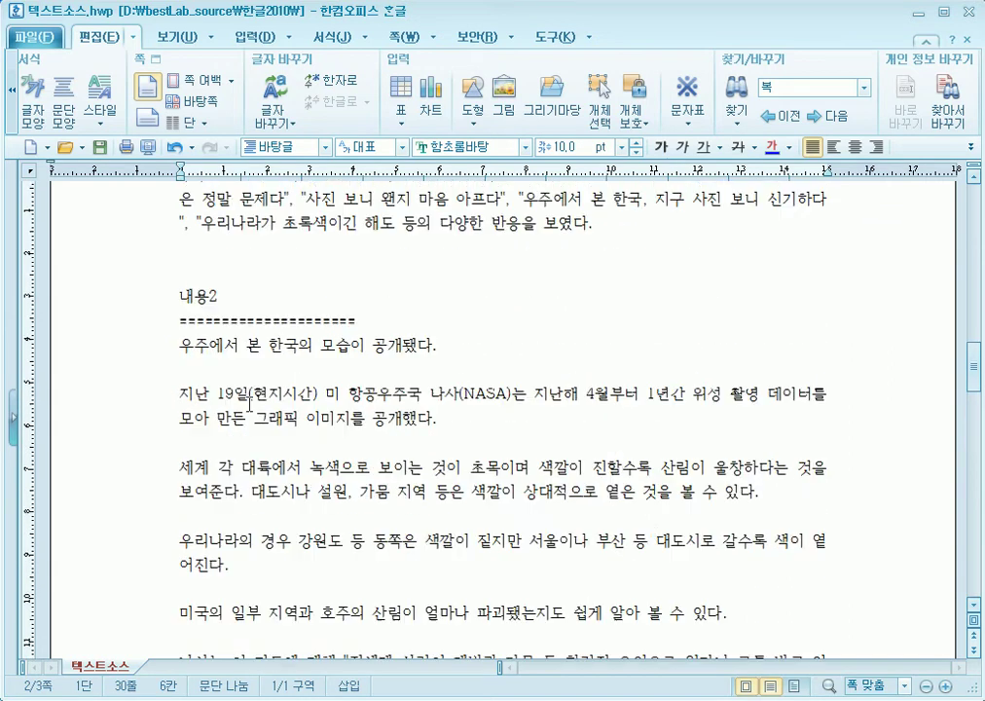
scroll(288, 418, "up", 10)
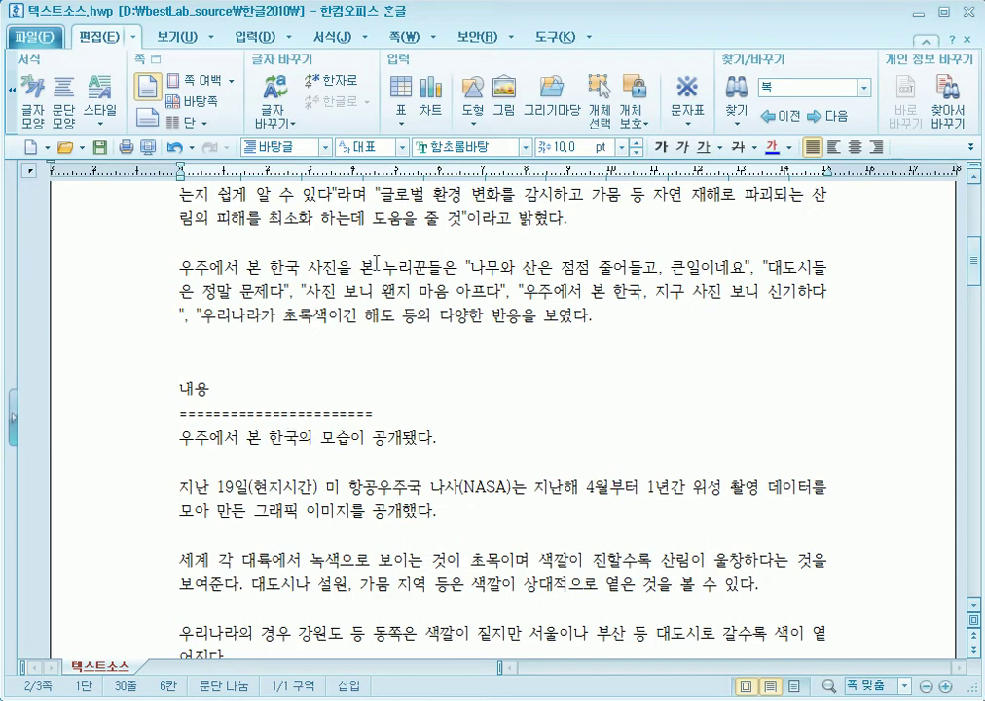
- Examine the page (쪽) and bookmark (책갈피) targets in Go To (찾아가기), then cancel without going anywhere
left_click(736, 125)
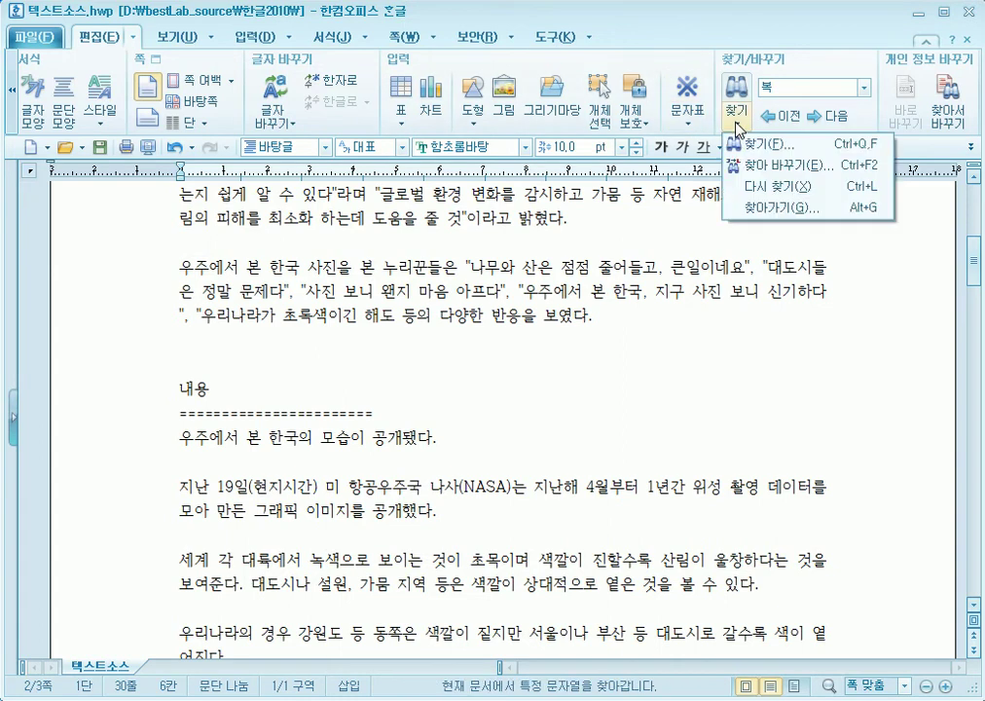
left_click(754, 207)
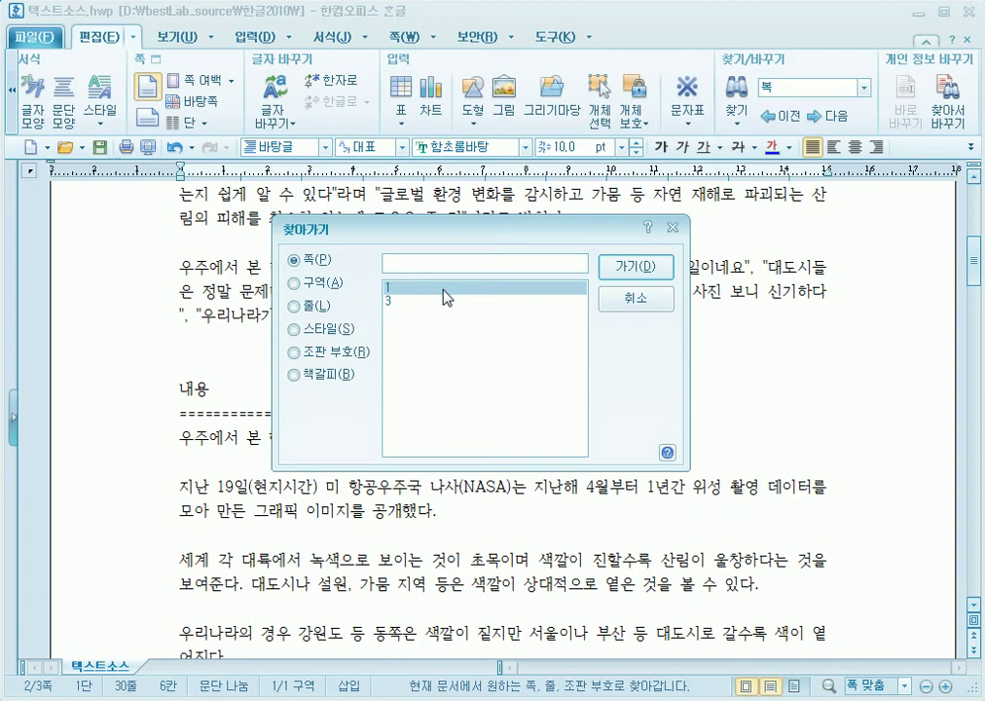
left_click(414, 301)
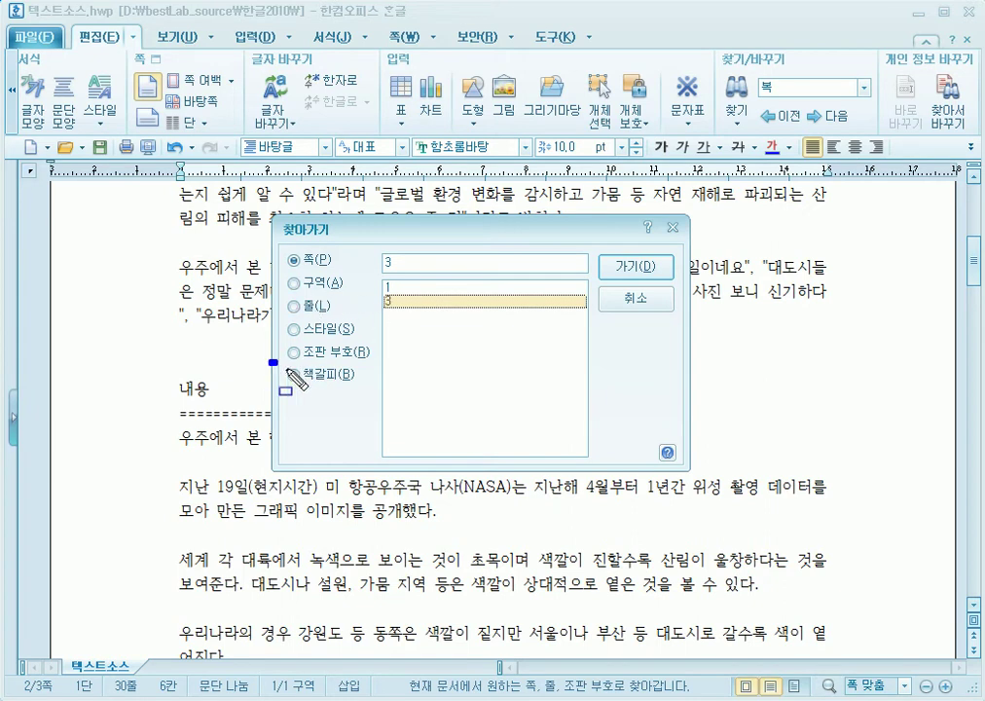
left_click_drag(269, 360, 391, 392)
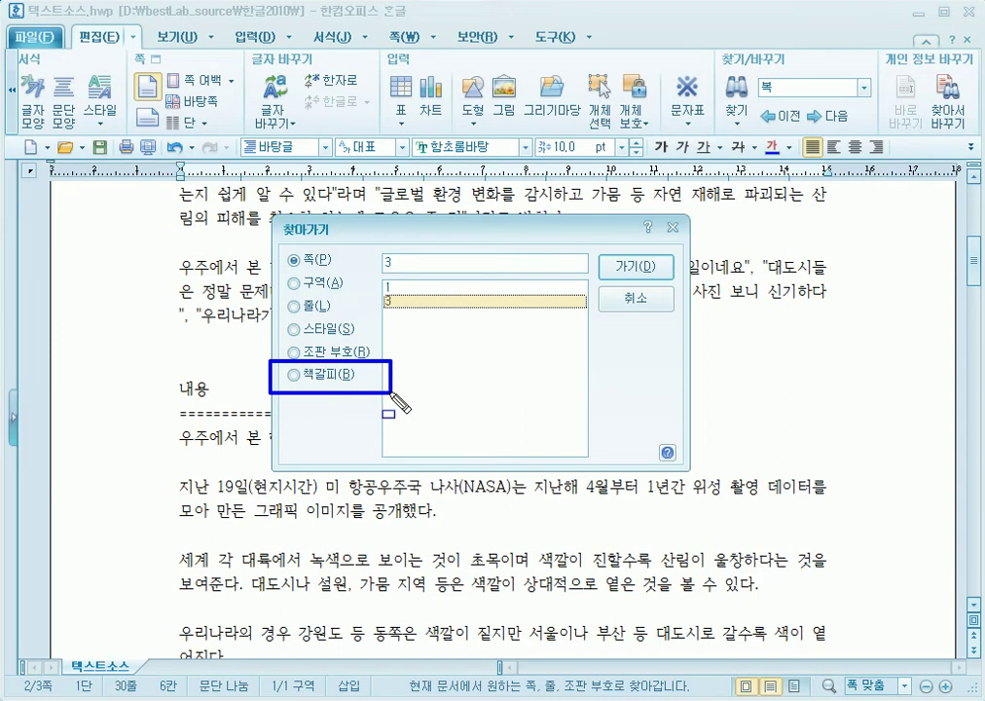
left_click(332, 379)
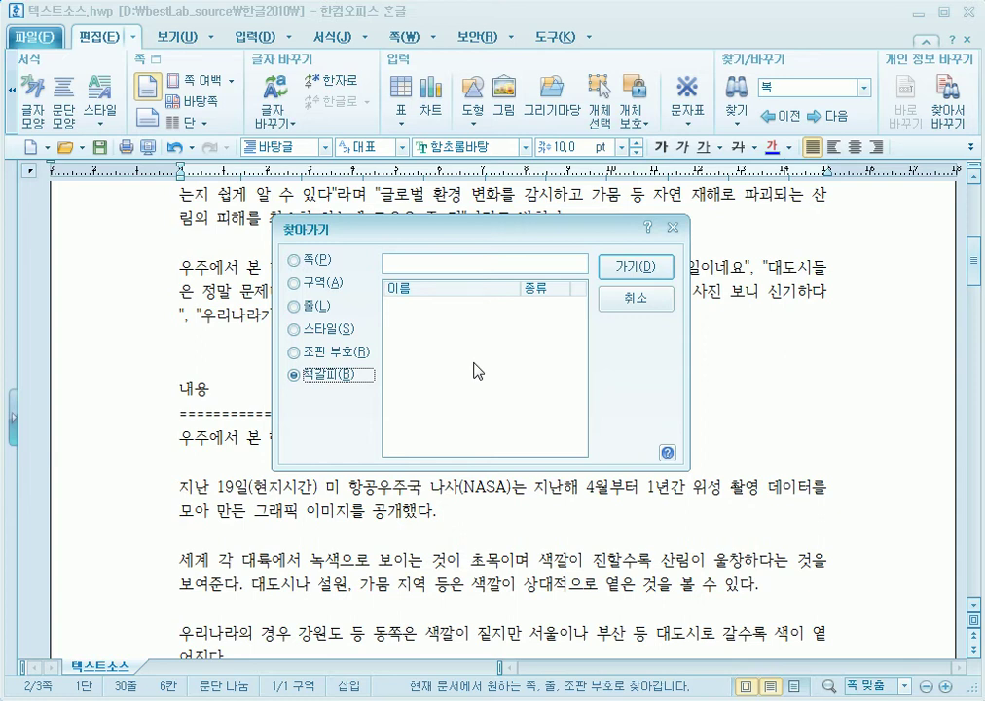
left_click(634, 313)
- Insert a bookmark (책갈피) named "원문" at the very start of the document's first line
scroll(582, 358, "up", 8)
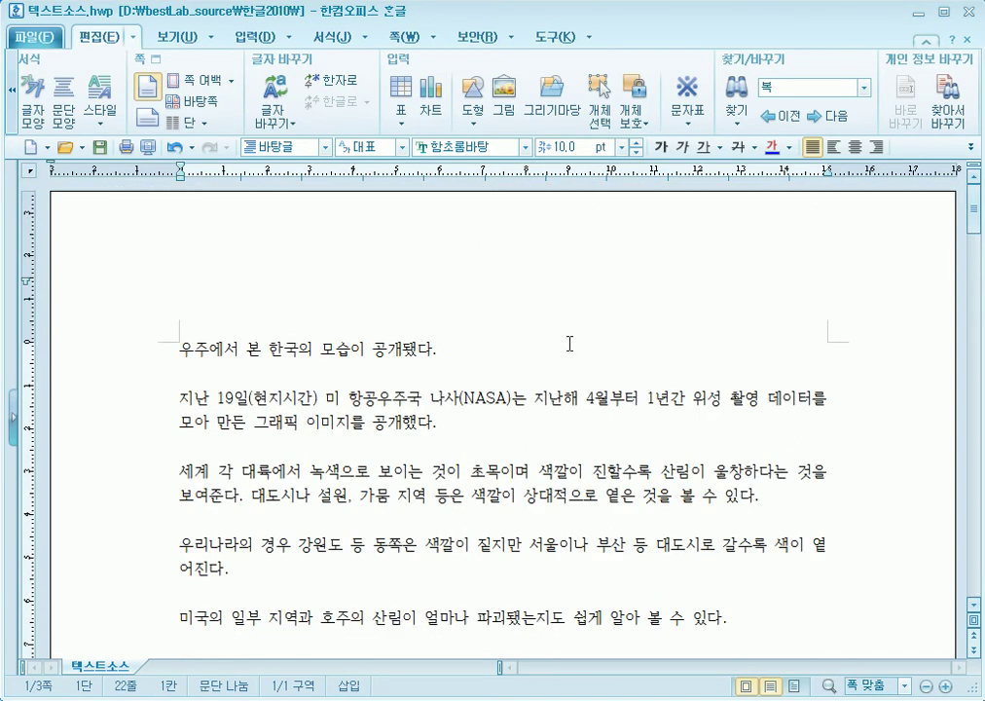
left_click(181, 347)
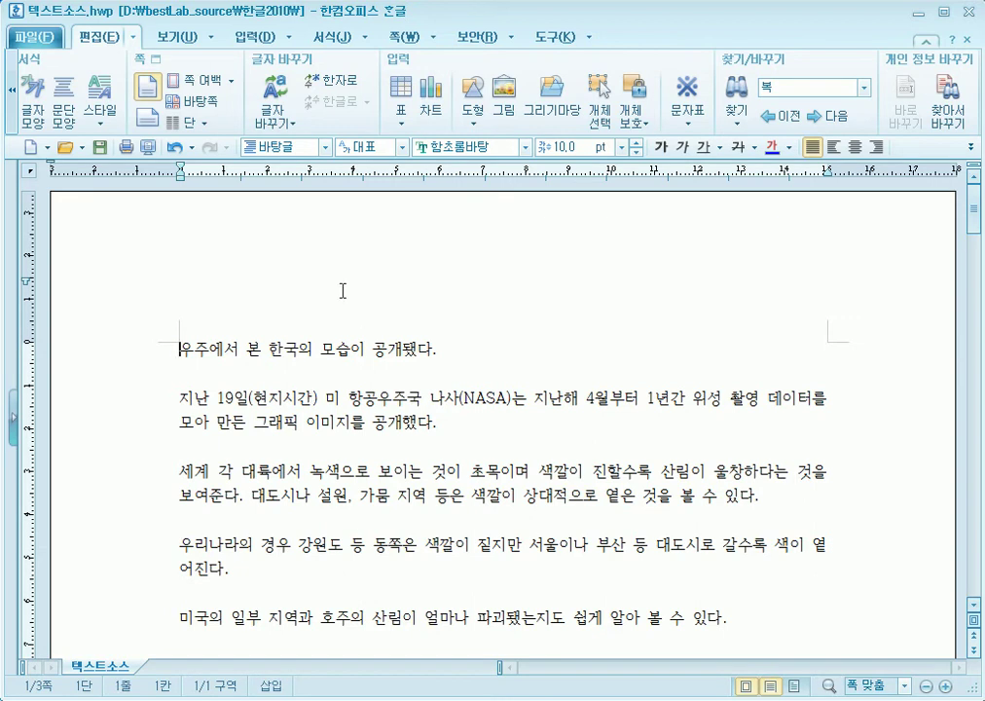
left_click(250, 37)
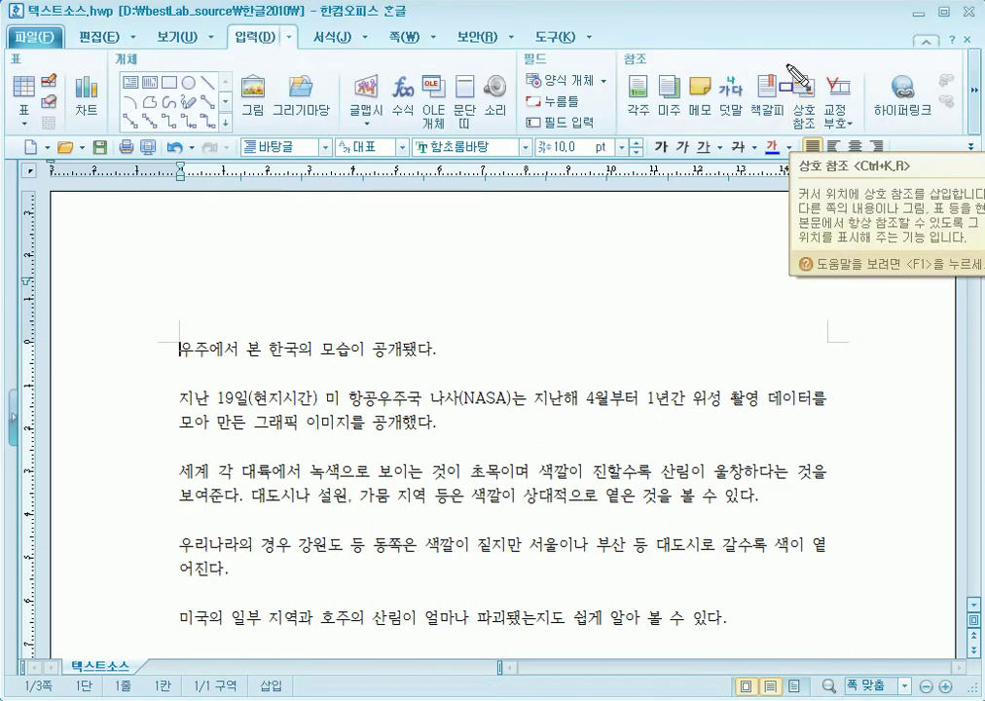
left_click(765, 114)
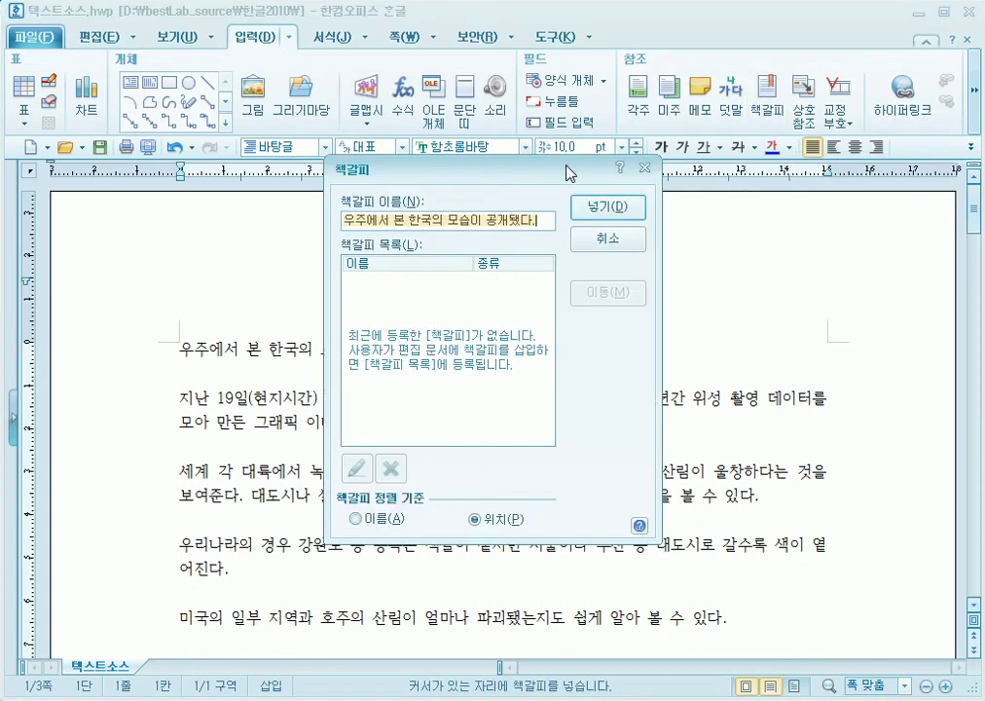
left_click_drag(568, 172, 705, 116)
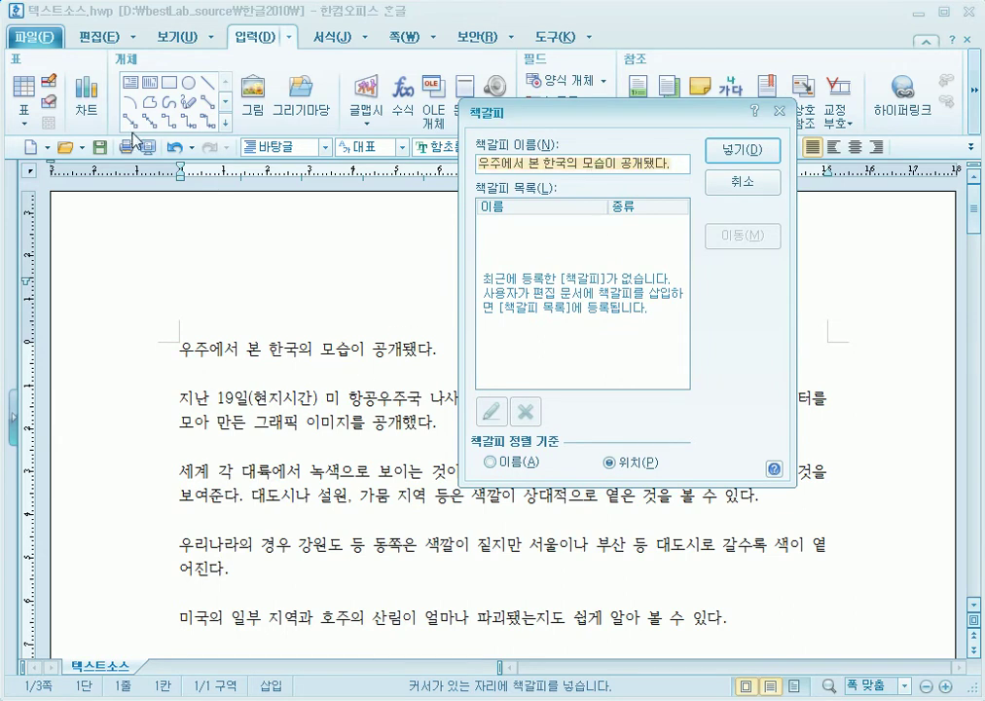
type("dn")
key("BackSpace")
key("BackSpace")
key("Hangul")
type("원뷰")
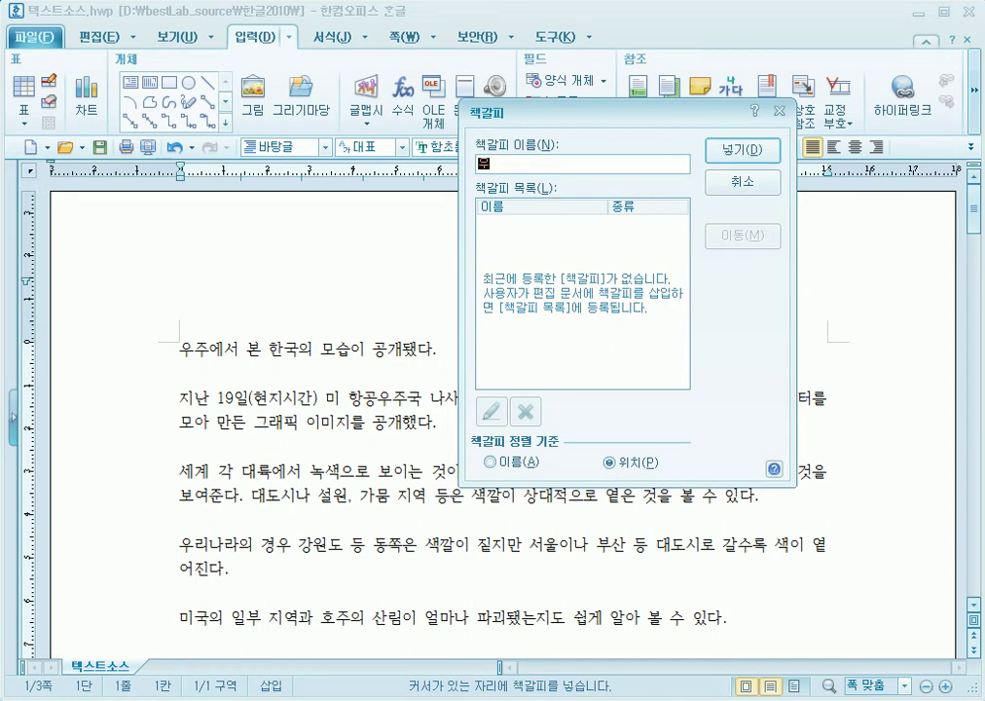
key("BackSpace")
key("BackSpace")
type("문")
left_click(741, 153)
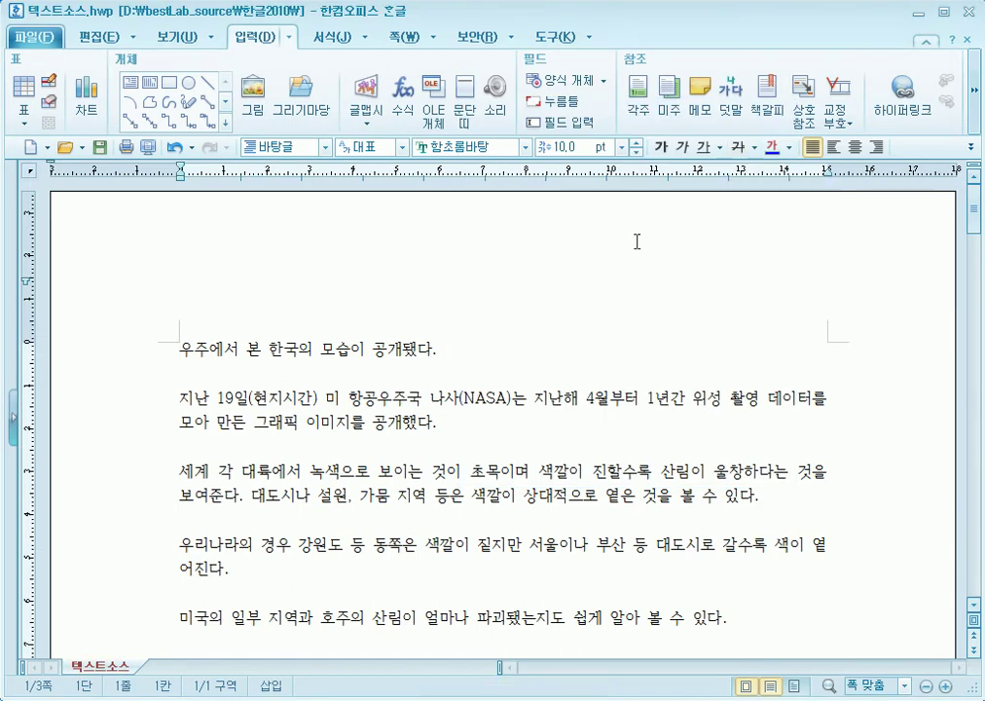
- Check the document's bookmark list from the blank second line, closing it without adding a bookmark
left_click(303, 385)
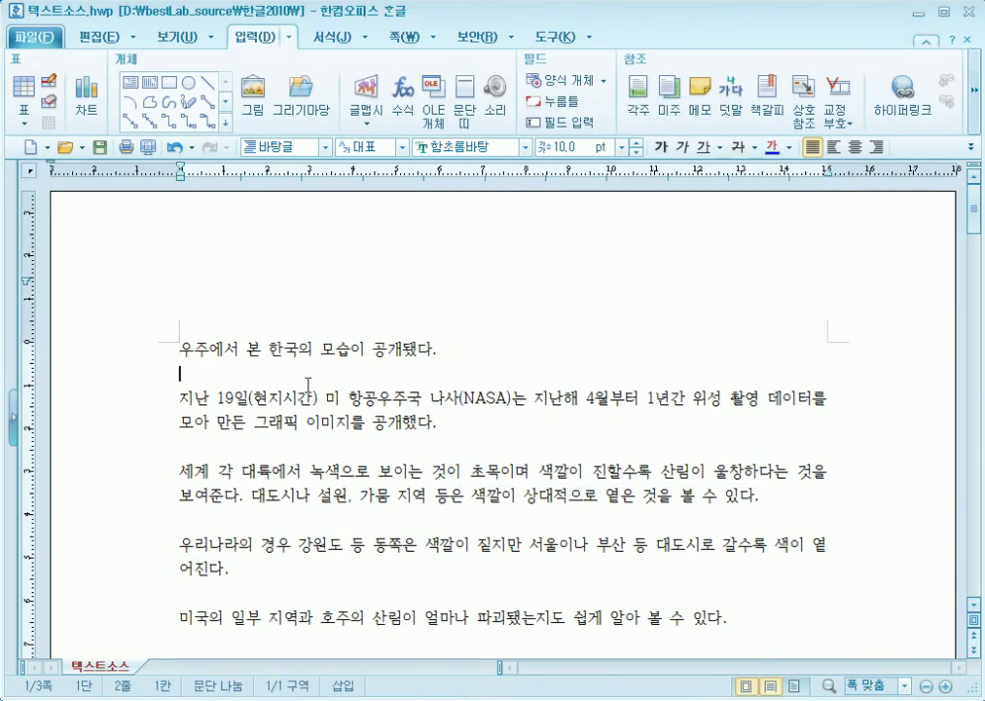
left_click(775, 122)
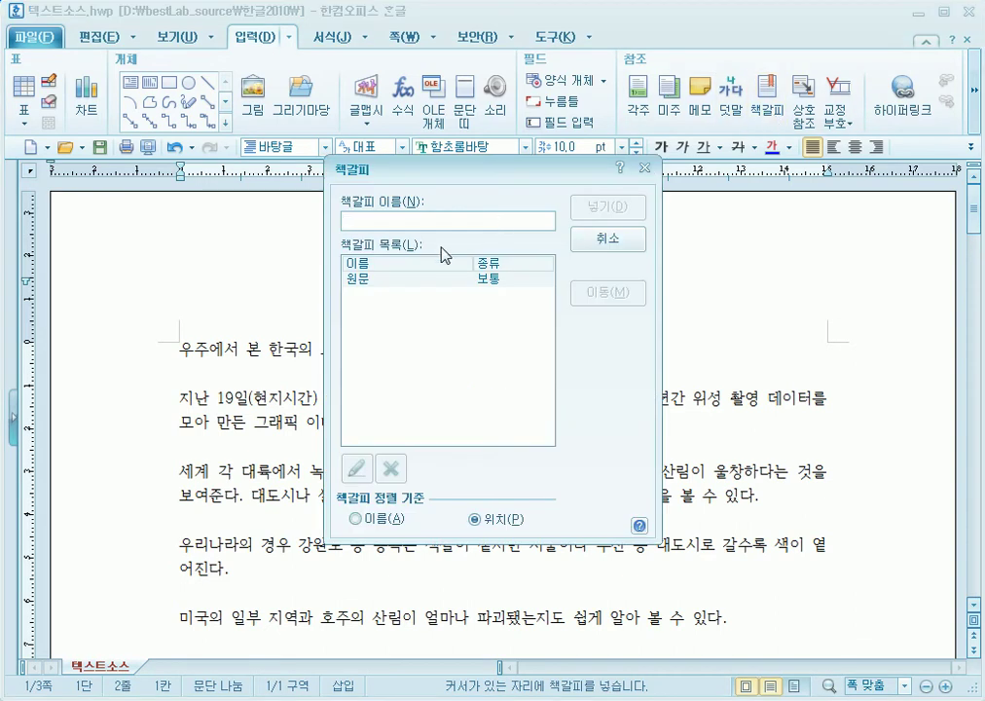
left_click_drag(328, 263, 482, 292)
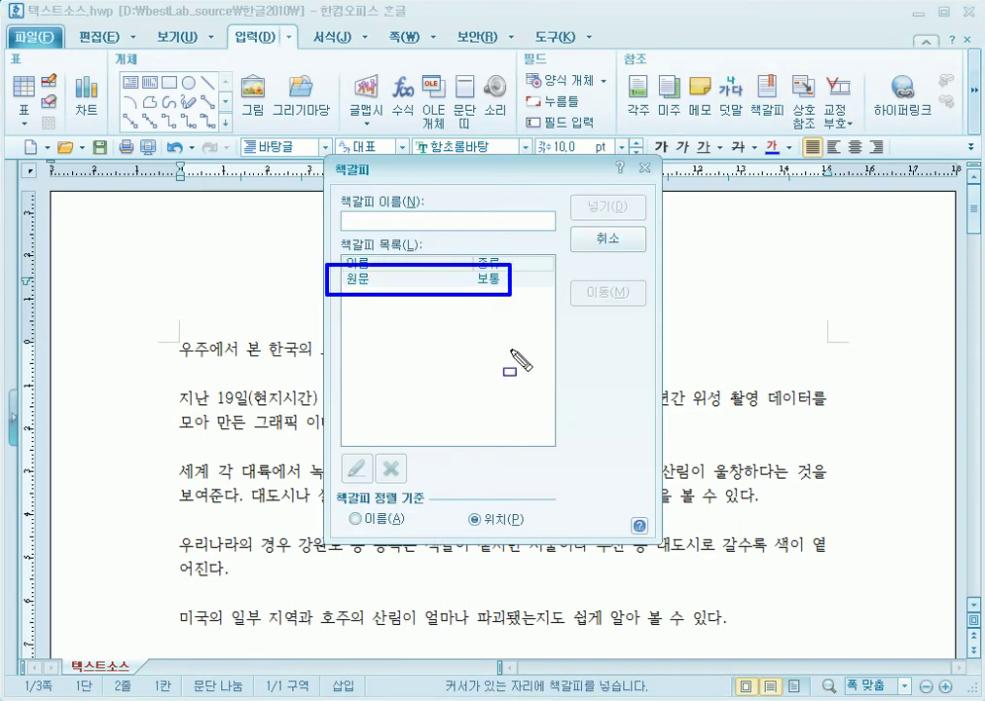
left_click(607, 237)
- Insert a bookmark named "복사" at the start of the unnumbered "내용" label line on page 1
scroll(405, 461, "down", 2)
scroll(405, 462, "down", 10)
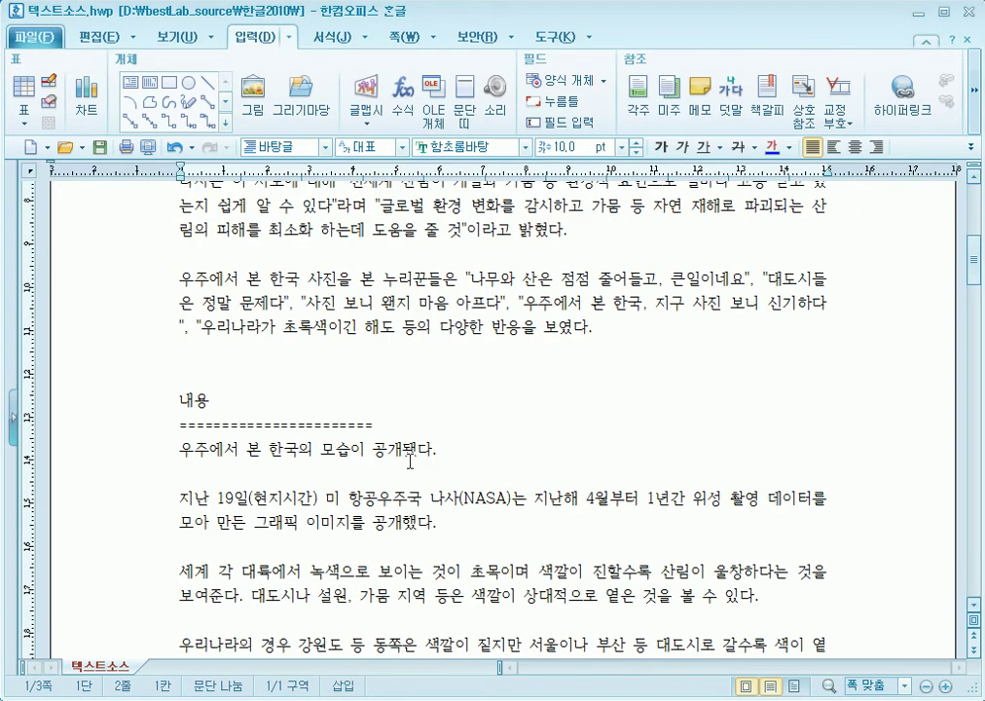
left_click(179, 399)
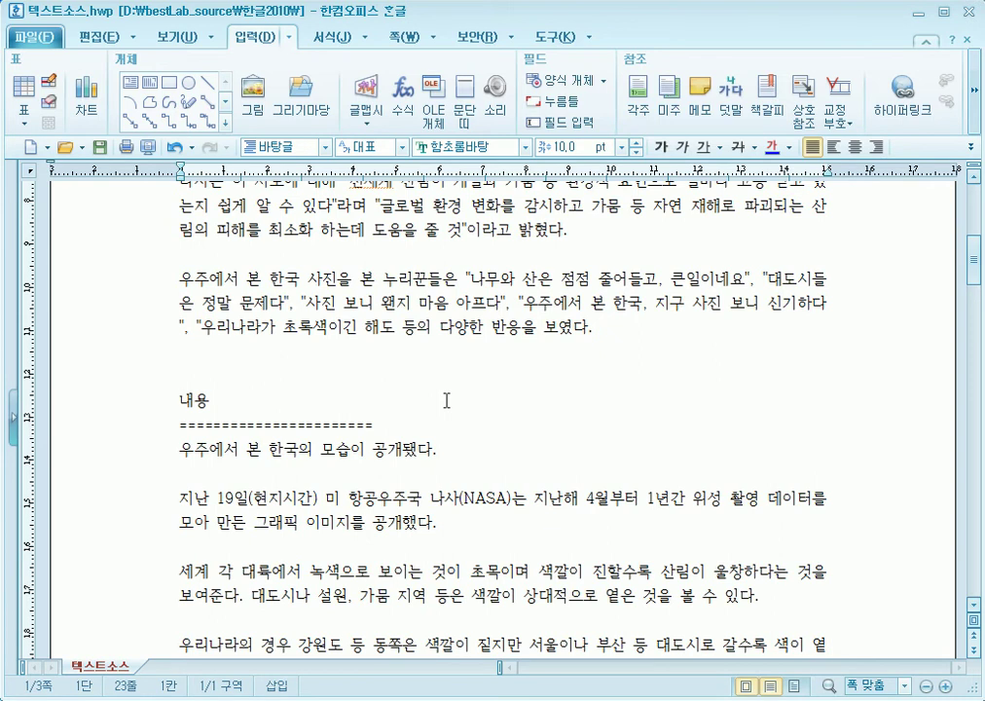
left_click(767, 102)
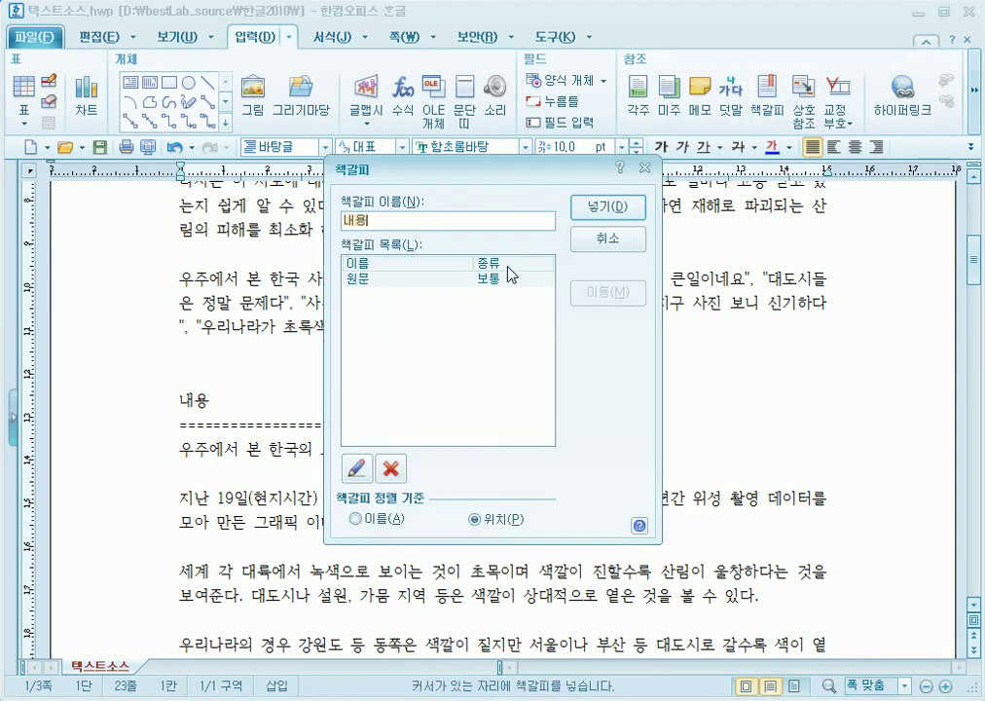
type("ㅂㅗㄱ사")
left_click(618, 210)
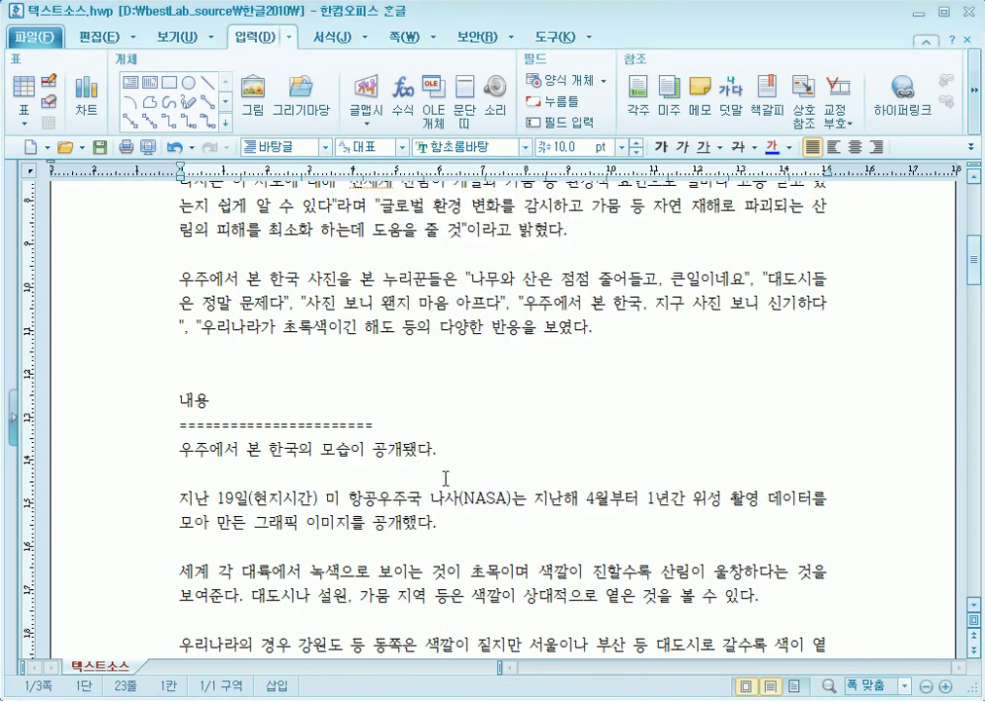
- Insert a bookmark (책갈피) named "복사2" at the start of the "내용2" label line on page 2
scroll(446, 478, "down", 11)
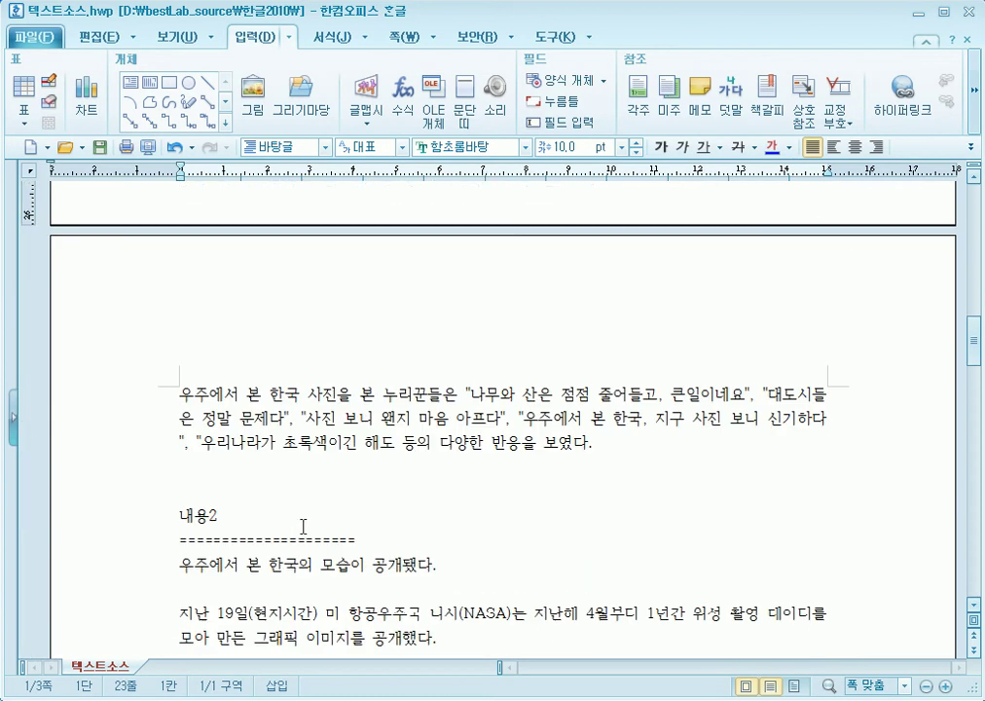
left_click(183, 514)
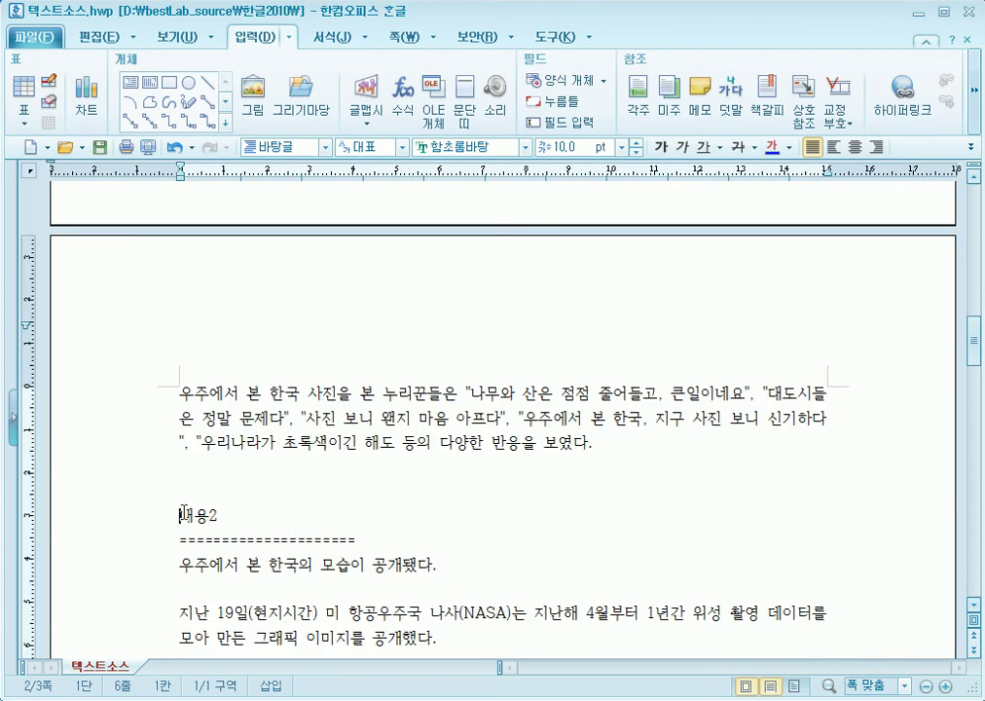
left_click(775, 119)
type("복사2")
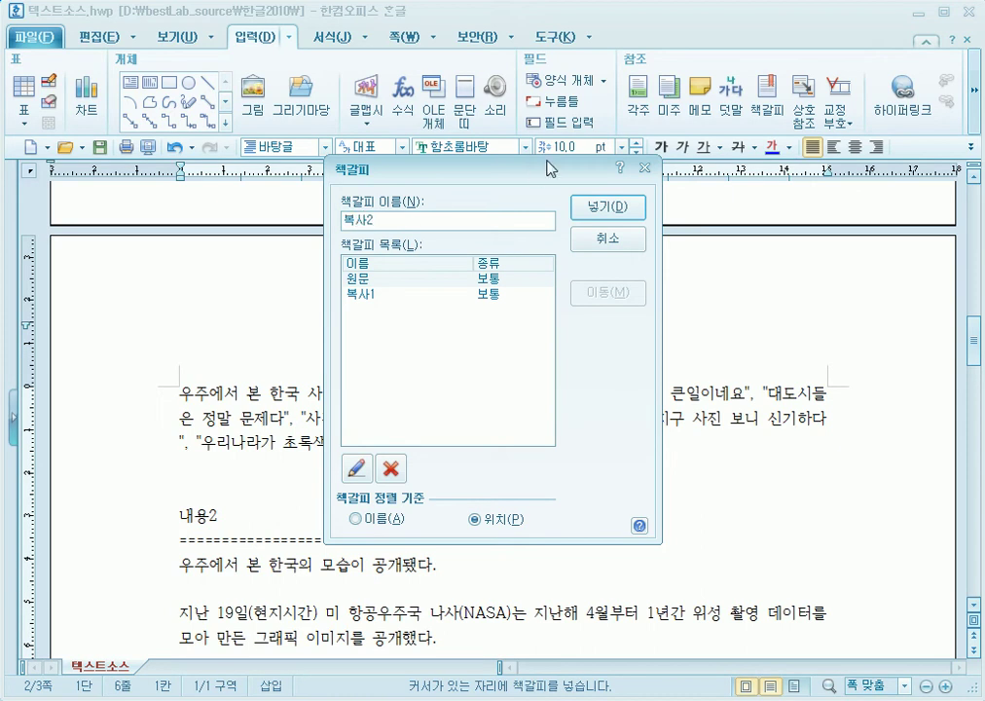
left_click(614, 206)
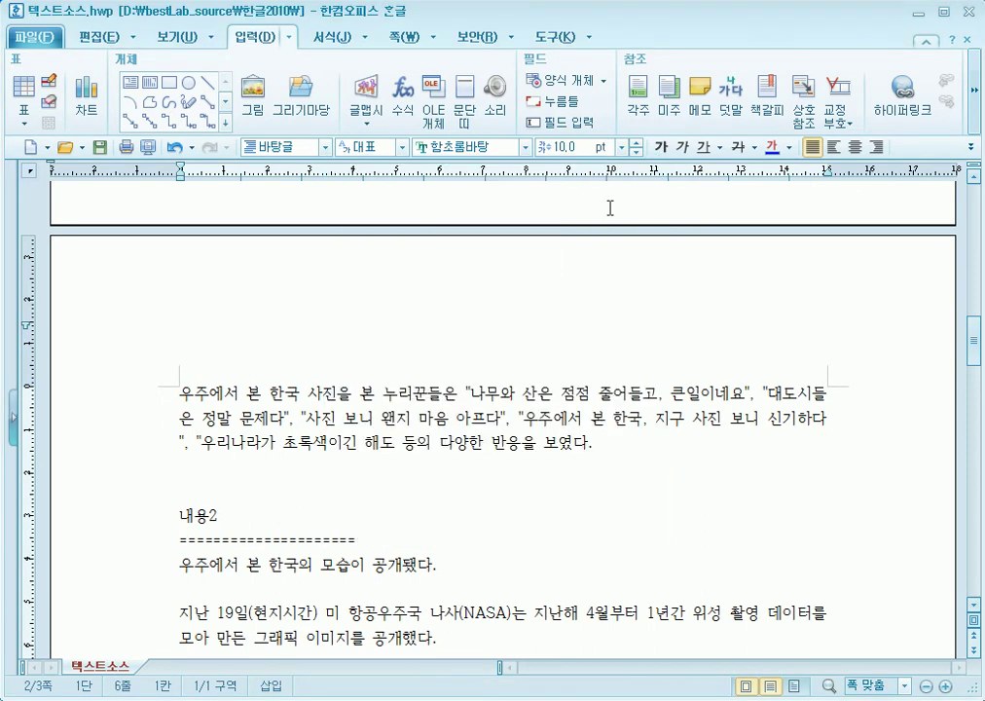
- Look through the entries in the bookmark list and go to the "원문" bookmark
left_click(766, 110)
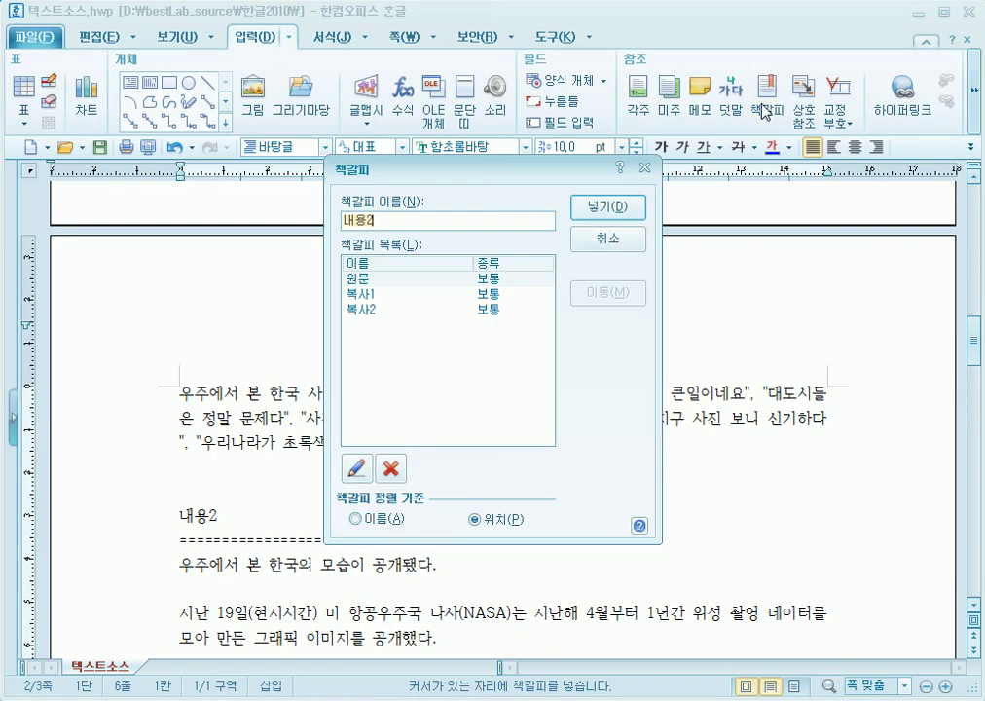
left_click(355, 282)
left_click(359, 294)
left_click(363, 310)
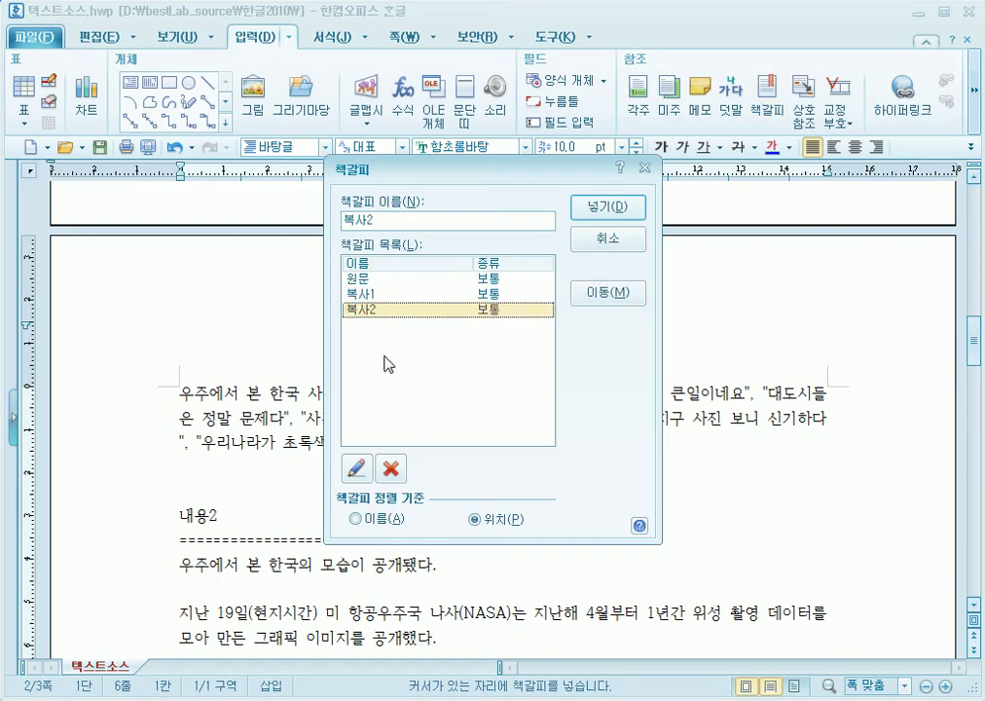
left_click(392, 283)
left_click(394, 295)
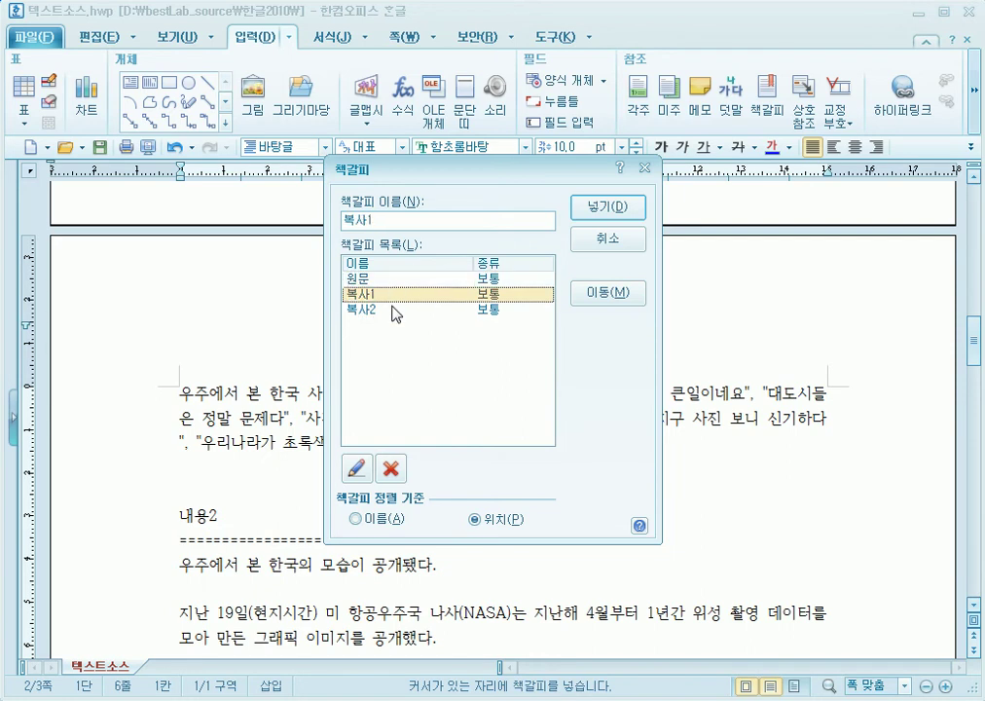
left_click(395, 310)
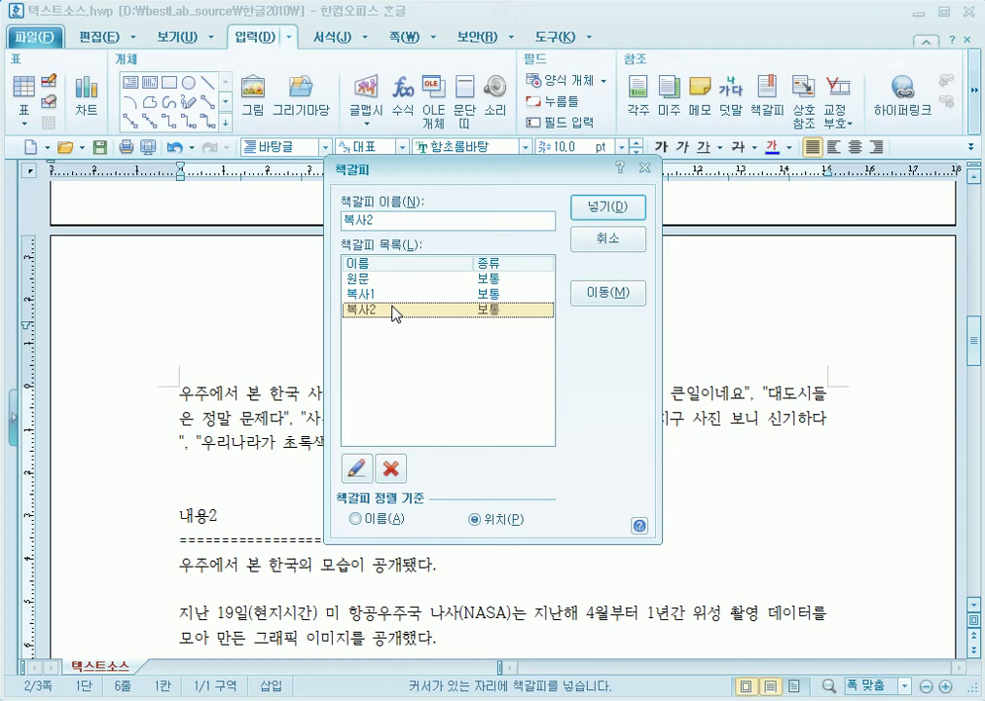
left_click(399, 279)
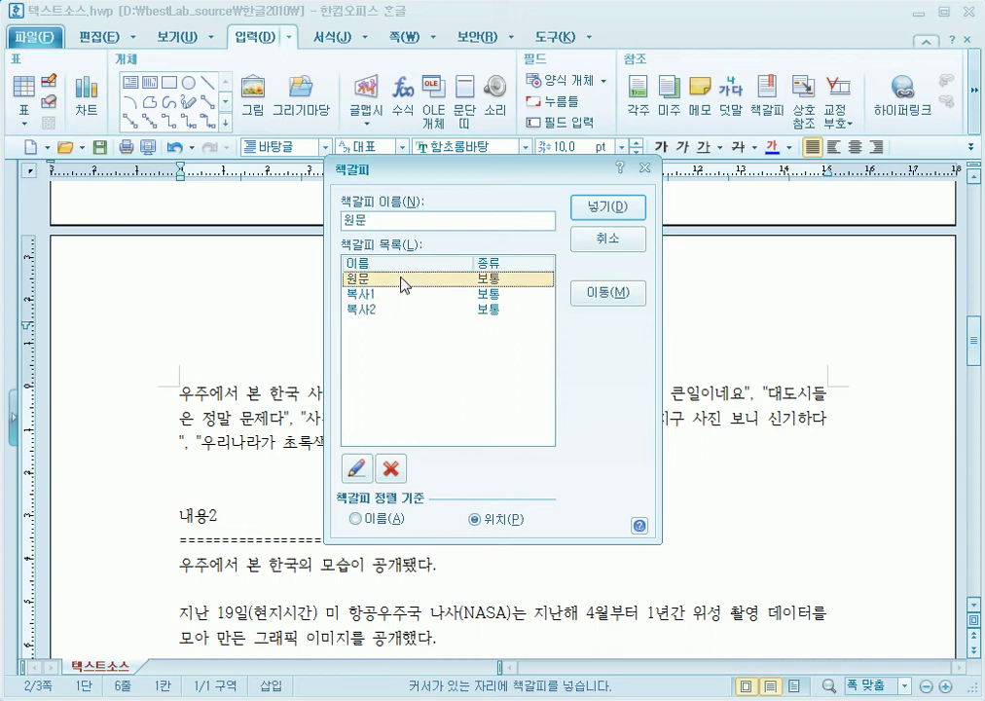
left_click(608, 292)
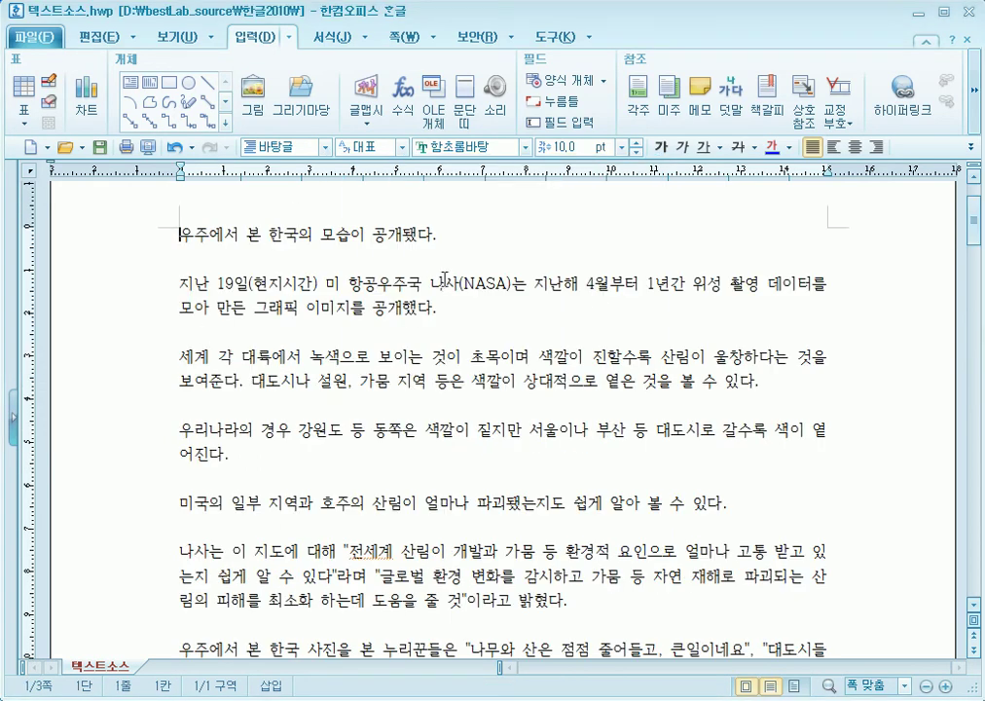
- Go to the "복사1" bookmark from the bookmark list
left_click(775, 117)
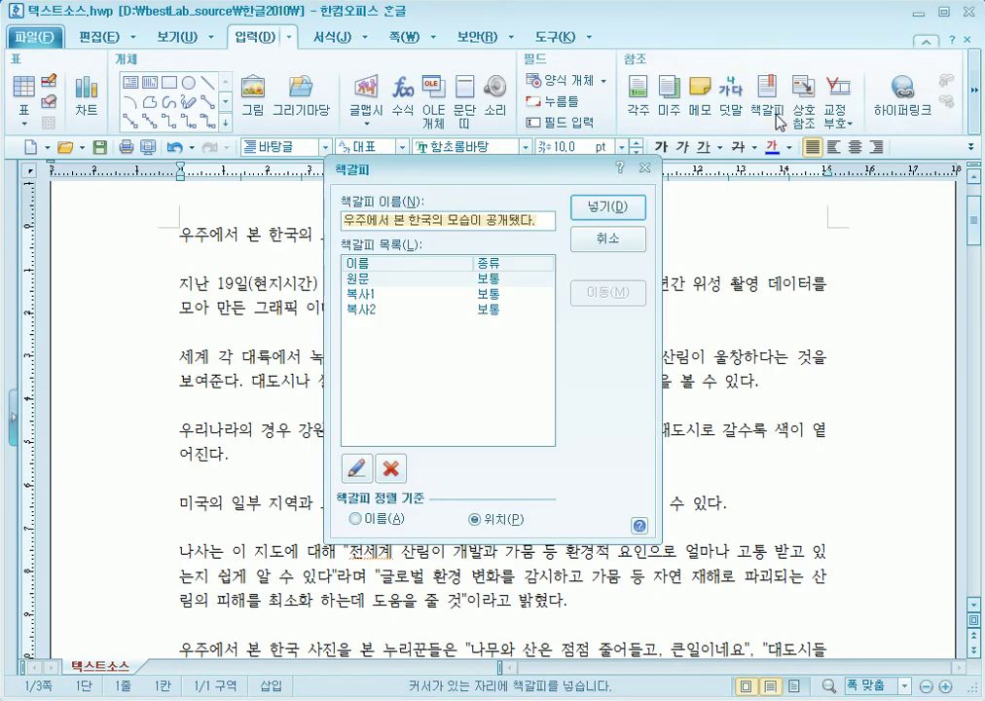
left_click(381, 294)
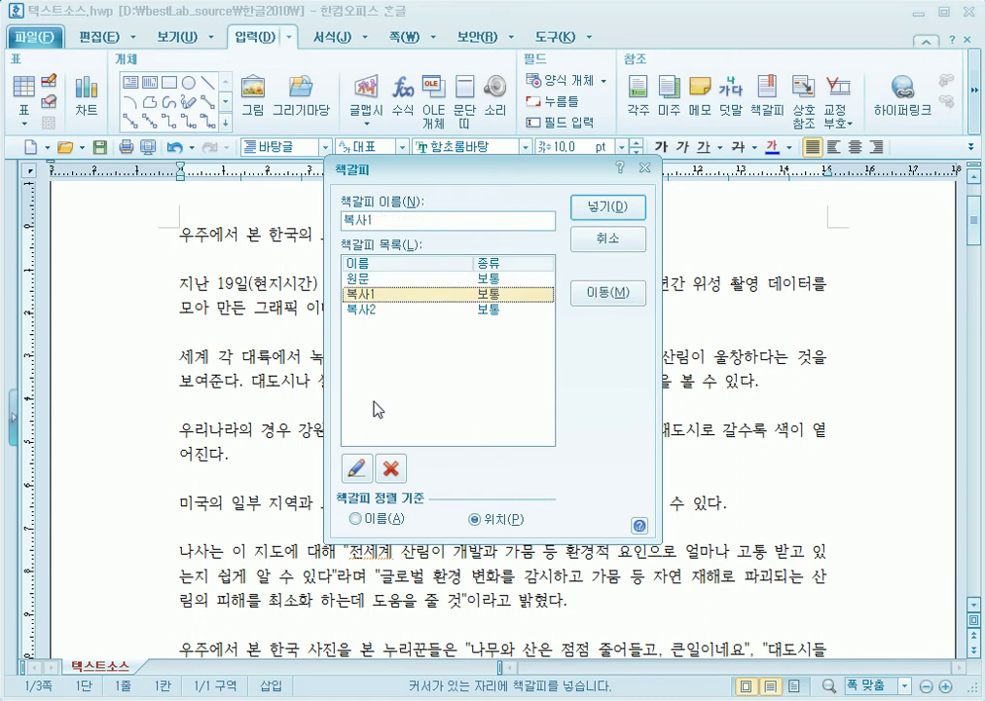
left_click(607, 292)
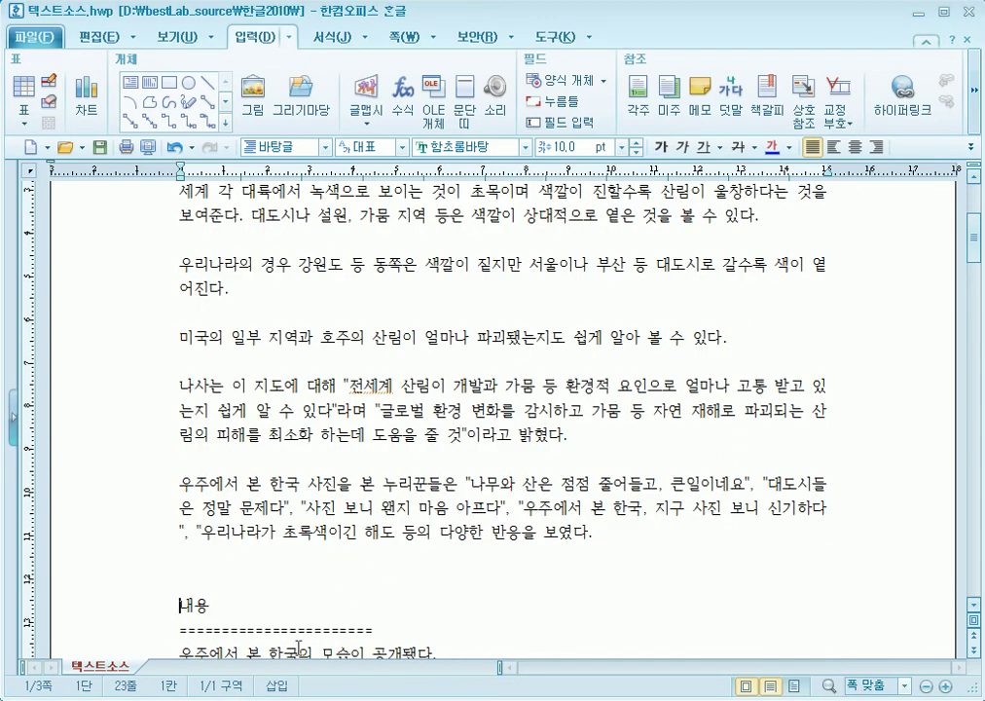
- Delete the "복사2" bookmark from the bookmark list and close the list
left_click(769, 98)
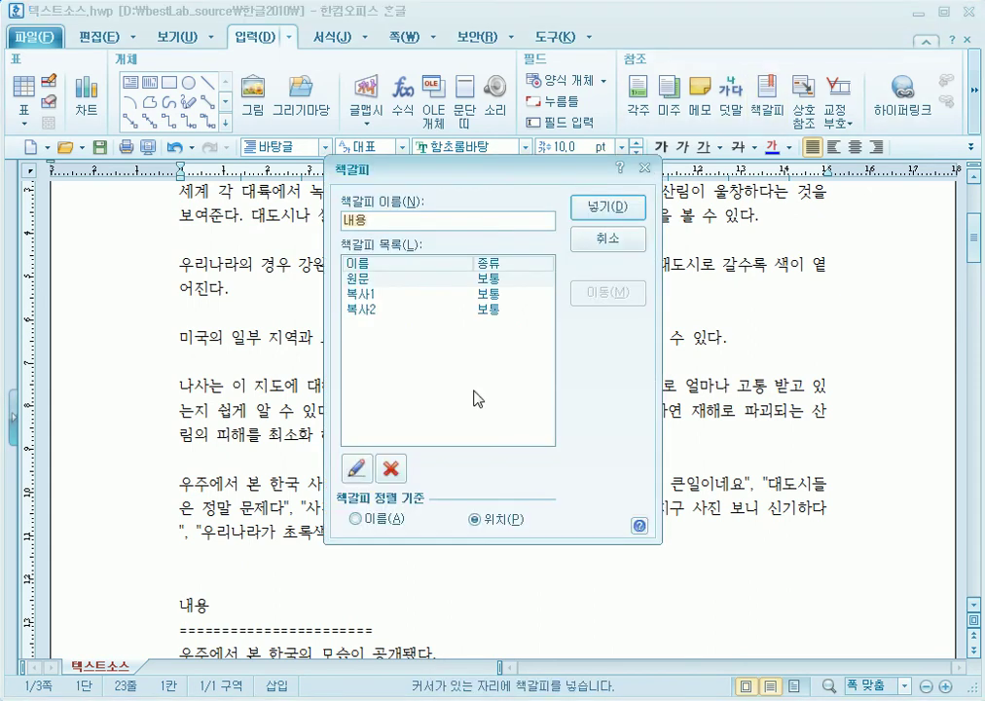
left_click(420, 312)
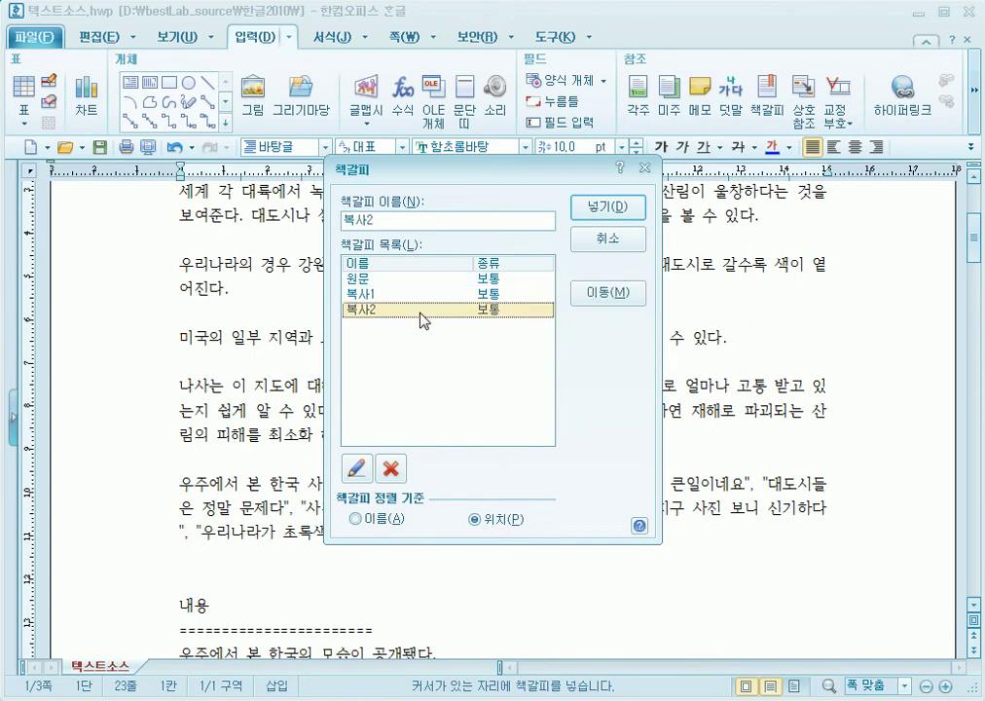
left_click(390, 468)
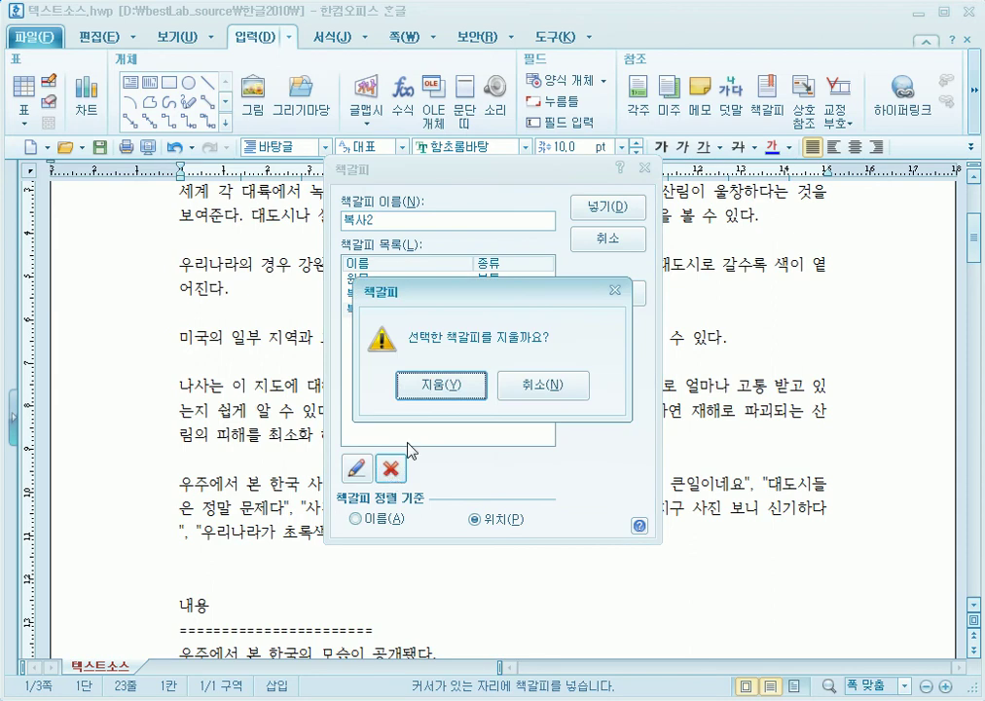
left_click(466, 397)
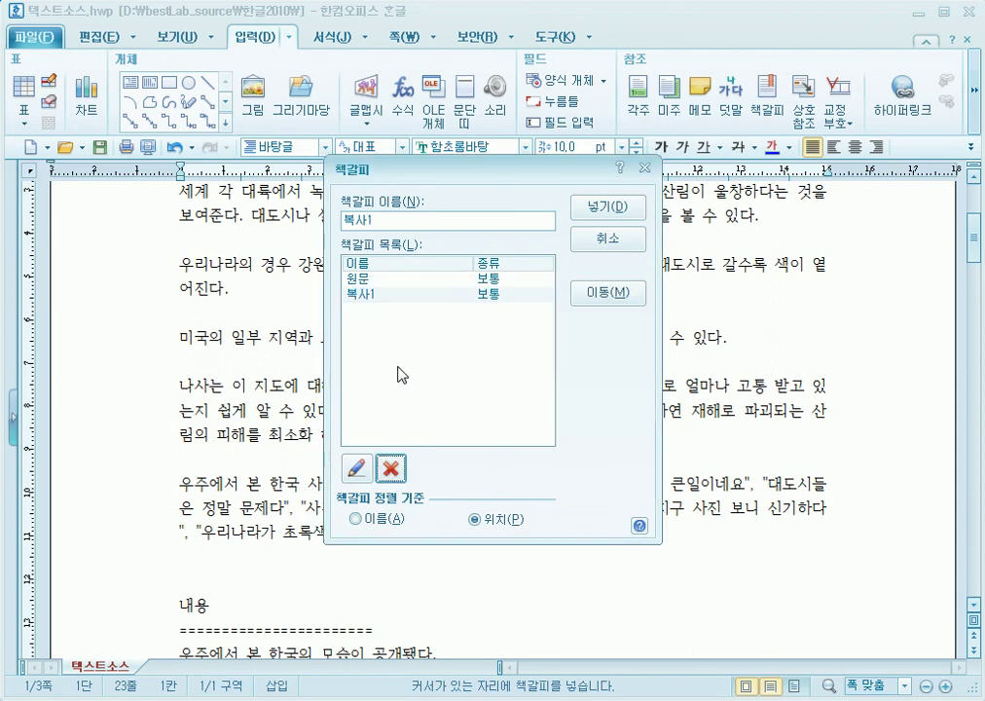
left_click(623, 241)
- Insert a bookmark with the suggested name "내용2" at the start of the "내용2" label line on page 2
scroll(545, 565, "down", 10)
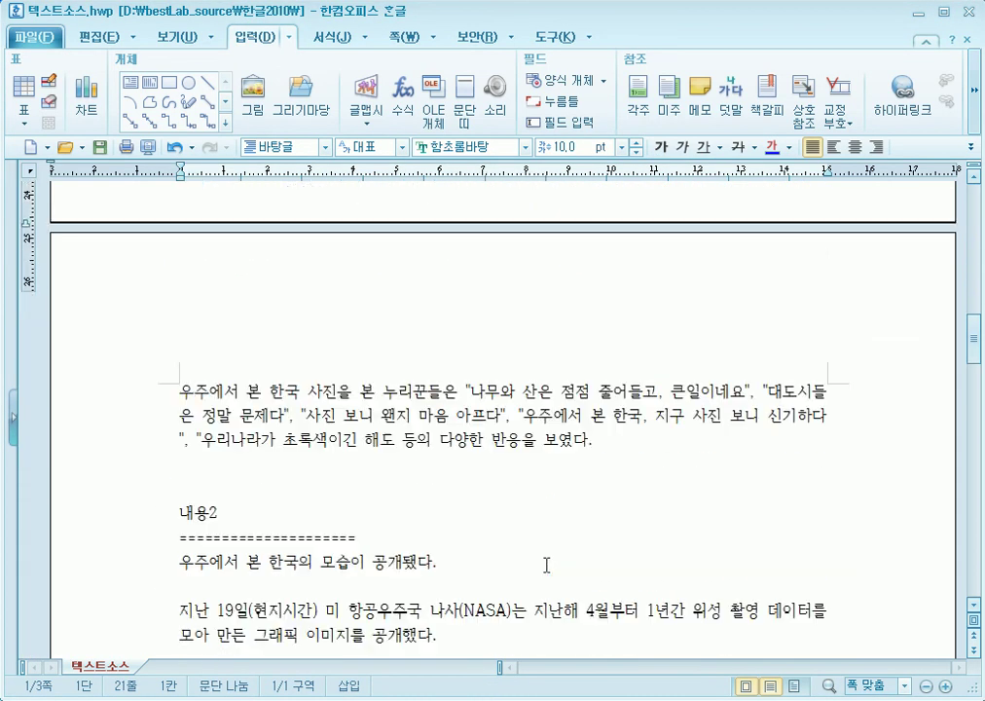
left_click(202, 513)
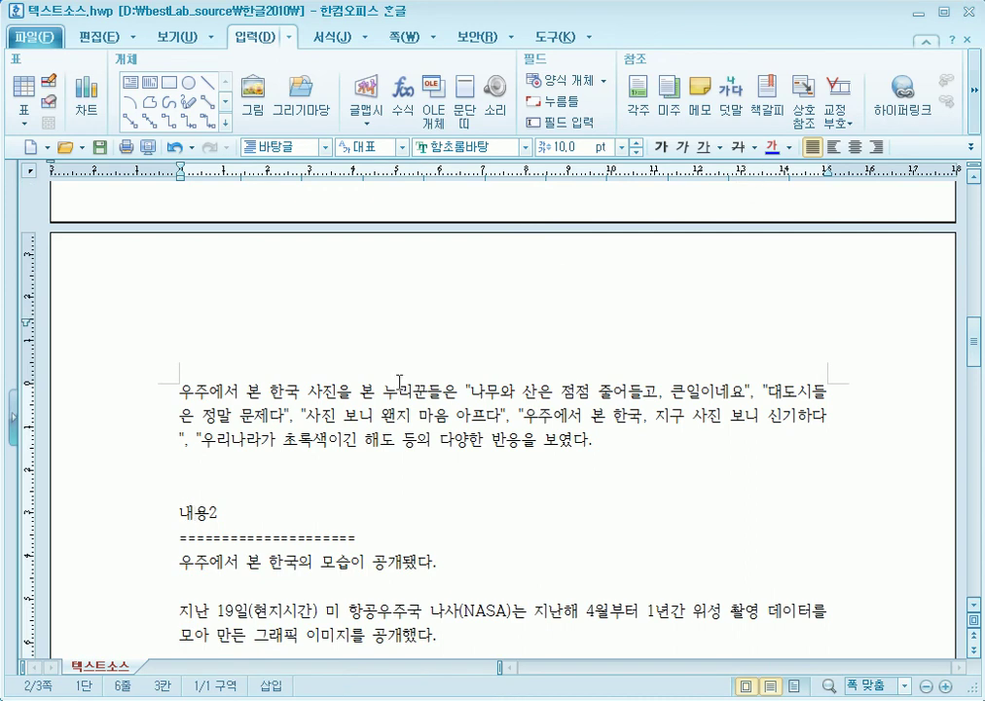
left_click(181, 516)
left_click(764, 102)
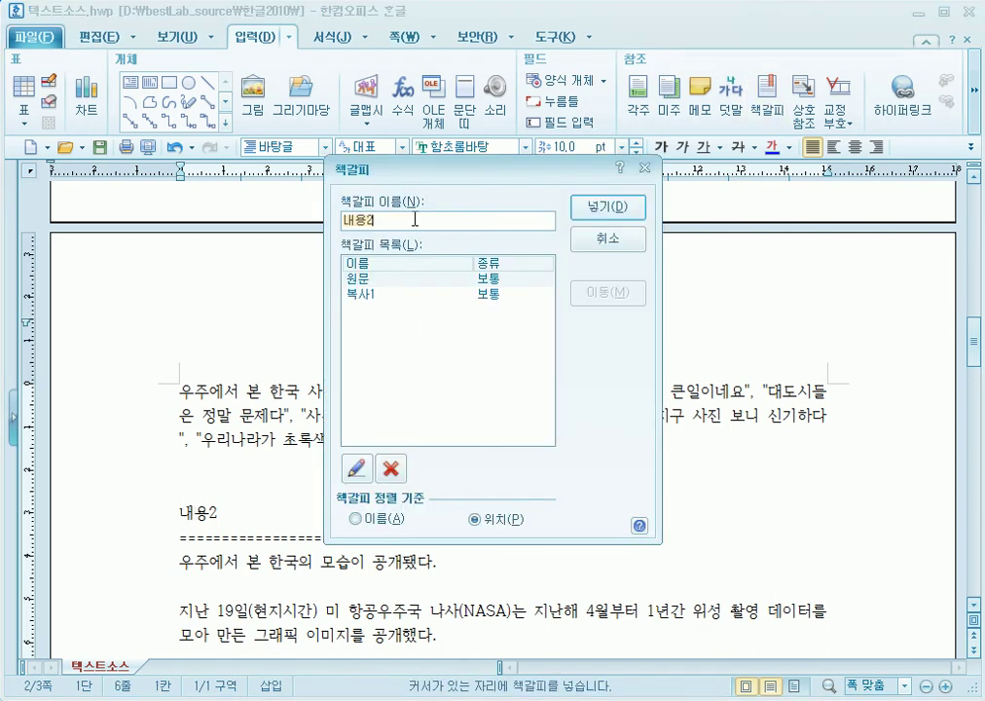
left_click(614, 207)
- Insert a bookmark with the suggested name "복사3" at the start of the "복사3" label line on page 2
scroll(460, 587, "down", 10)
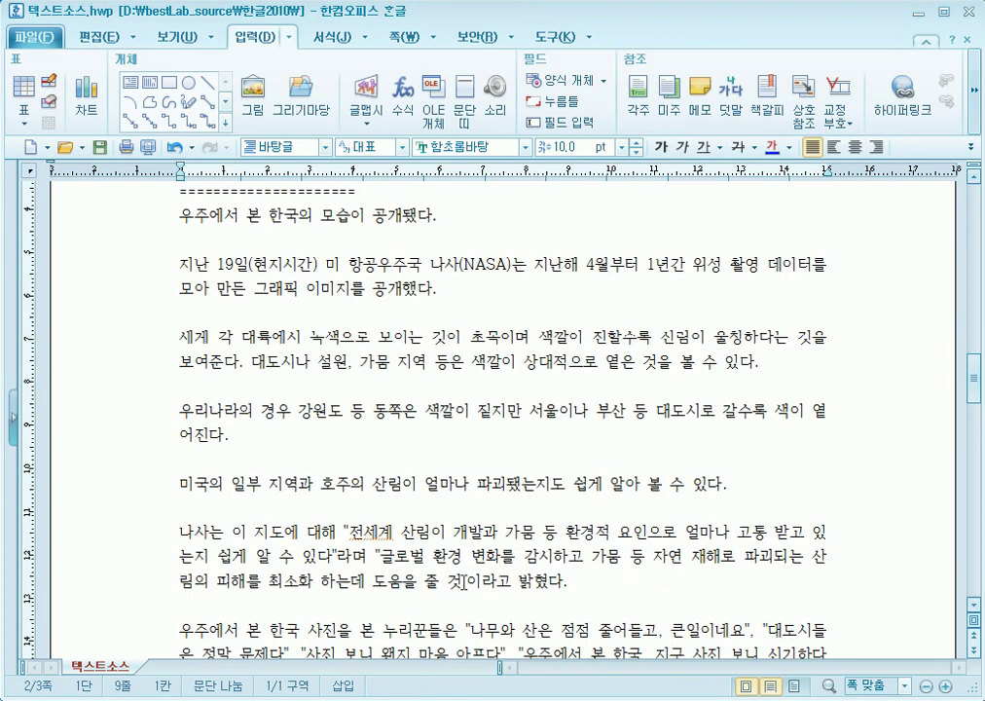
left_click(179, 344)
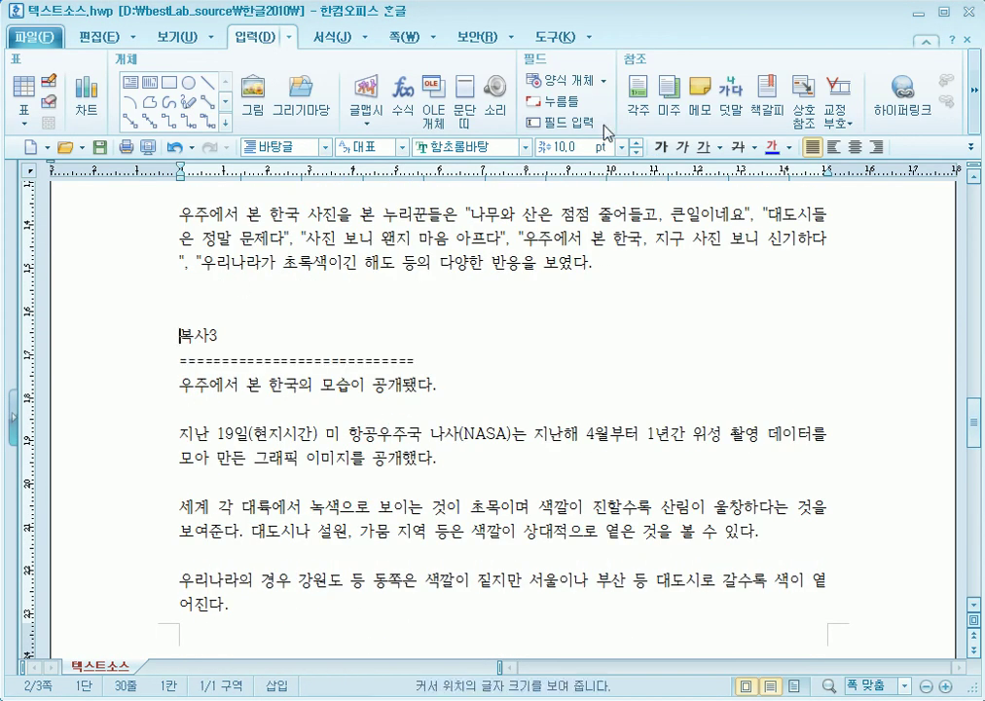
left_click(767, 97)
left_click(607, 207)
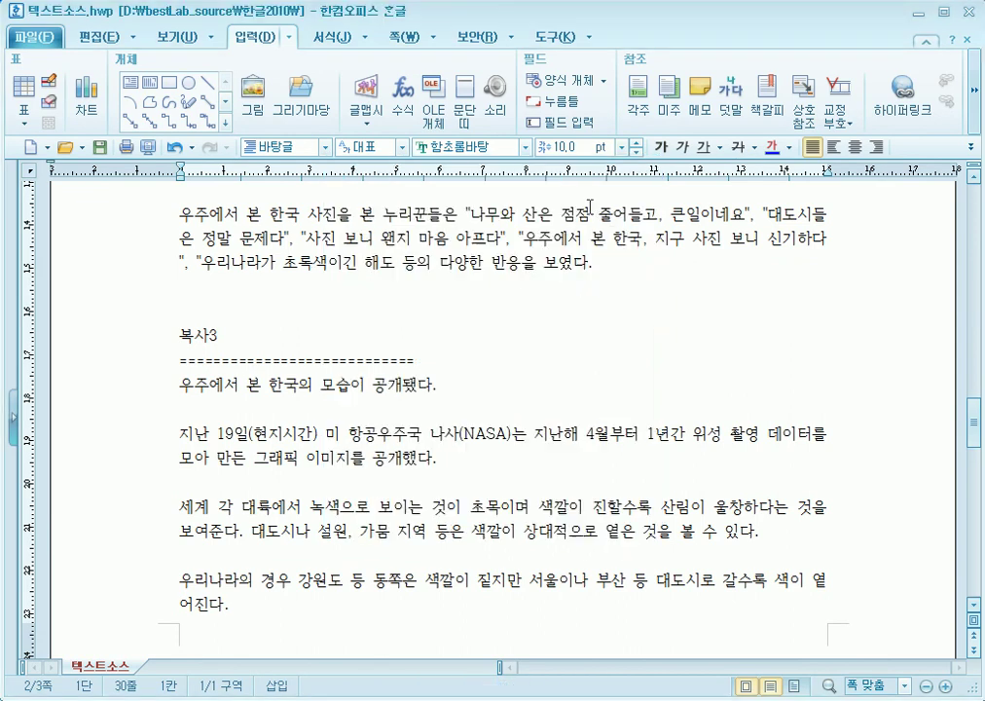
- Insert a bookmark with the suggested name "내용4" at the start of the "내용4" label line on page 3
scroll(448, 457, "down", 15)
scroll(453, 456, "down", 2)
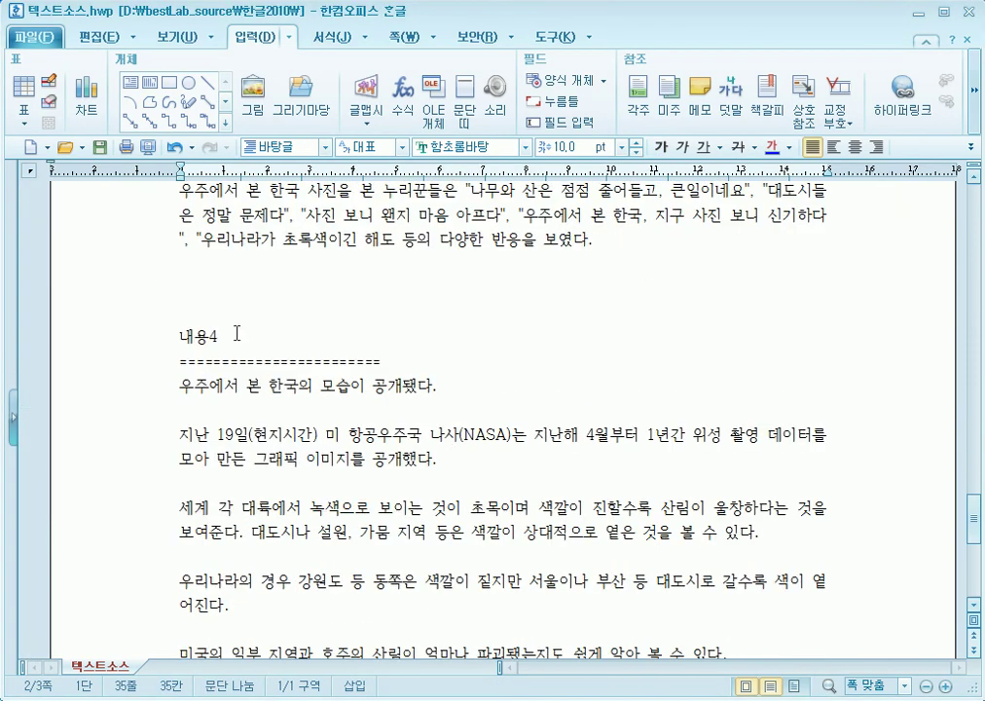
left_click(179, 336)
left_click(770, 107)
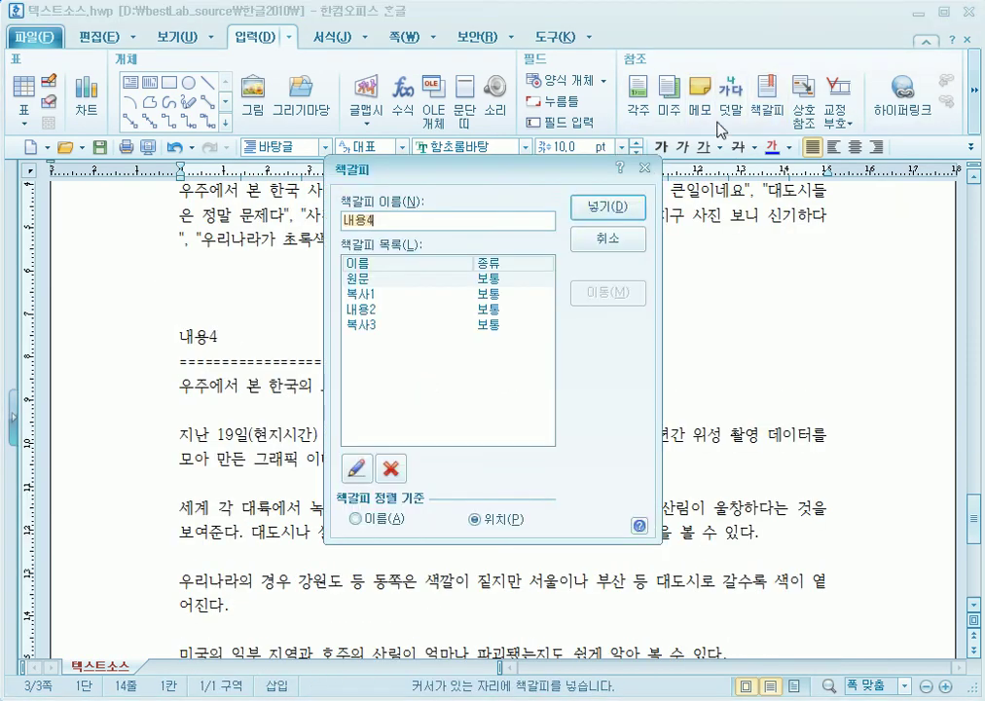
left_click(603, 205)
- View the bookmark list sorted by name (이름), and return the sort order to position (위치)
left_click(777, 107)
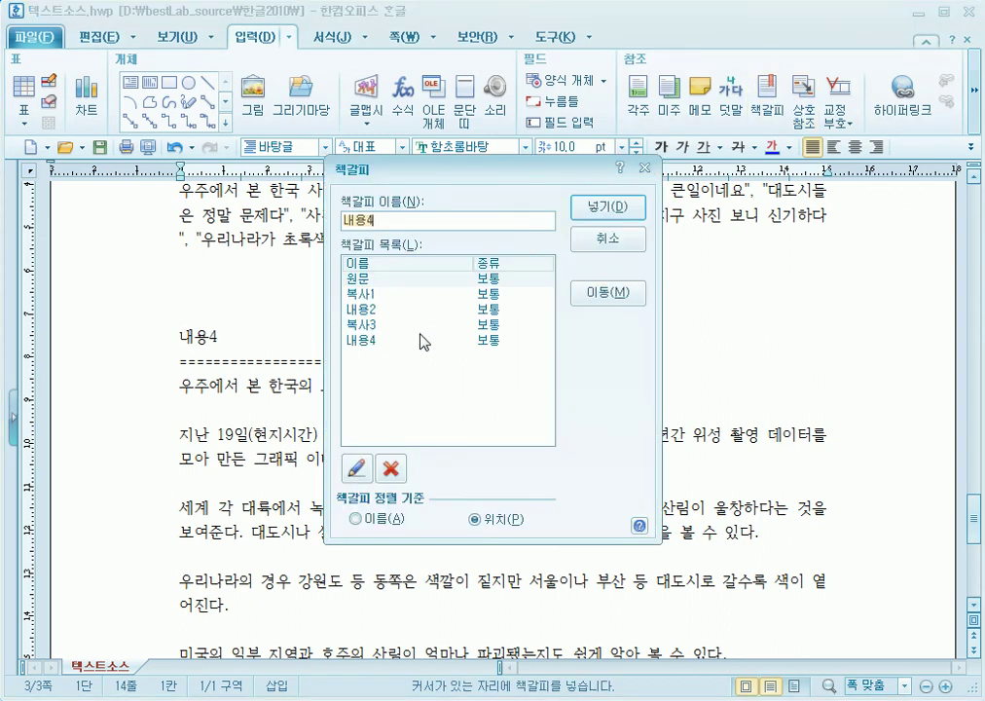
left_click(355, 519)
left_click(480, 524)
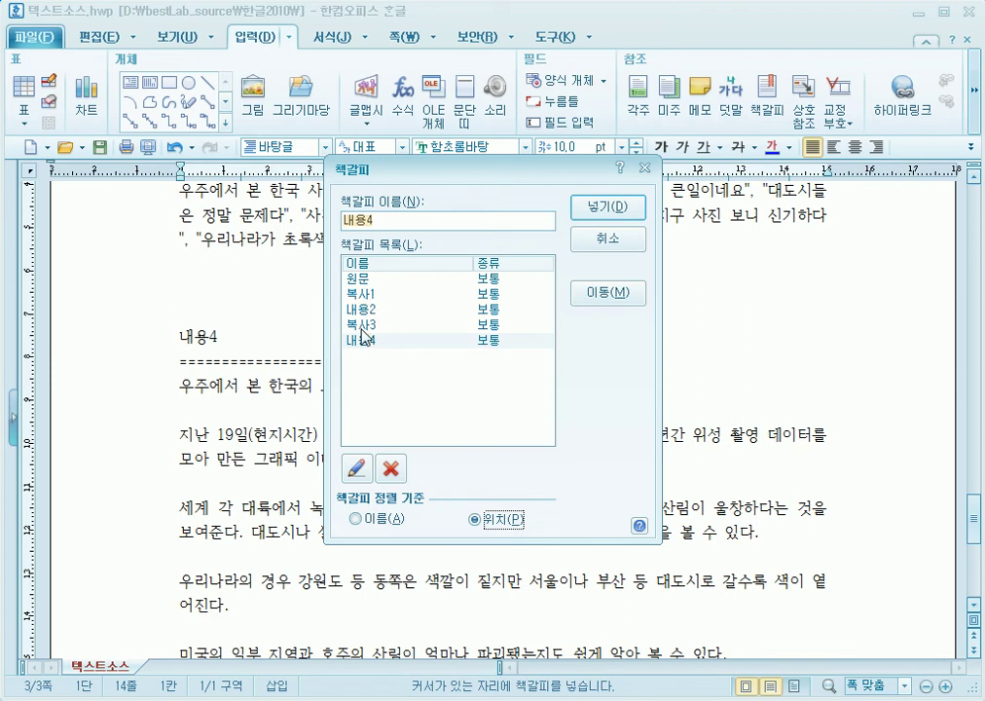
- Rename the "복사1" bookmark to "내용1"
left_click(374, 294)
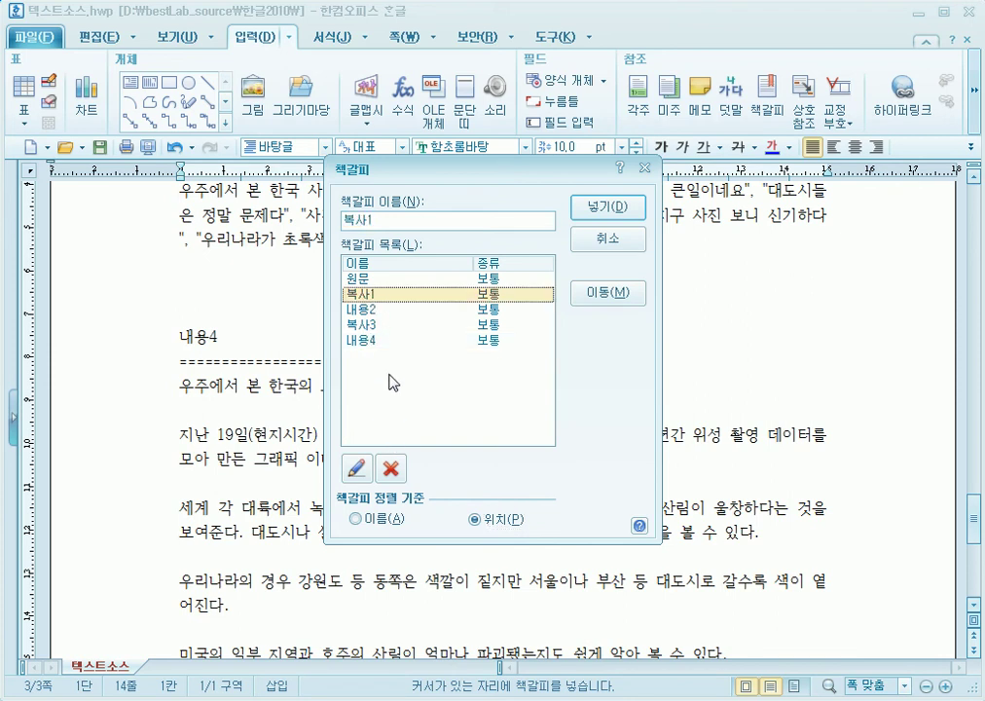
left_click(356, 469)
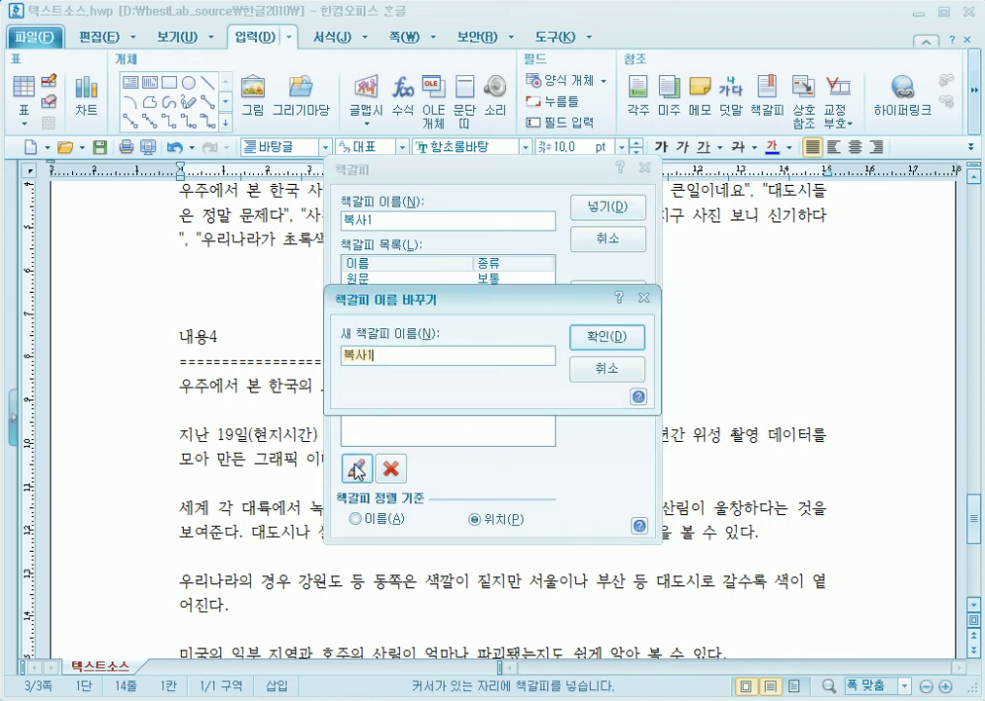
left_click(605, 369)
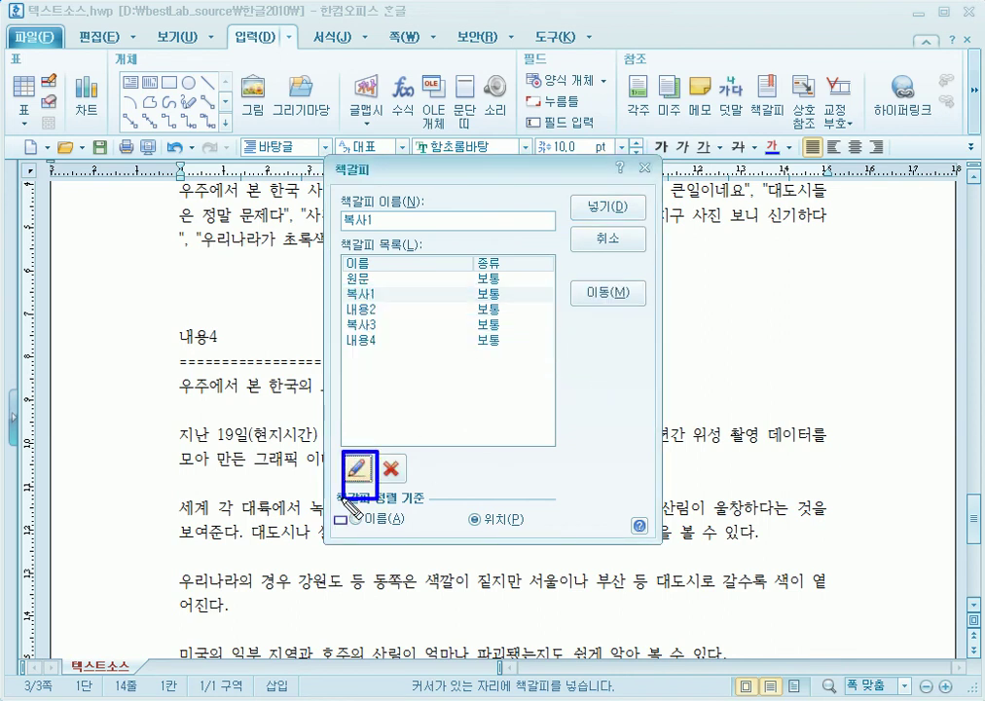
left_click(358, 471)
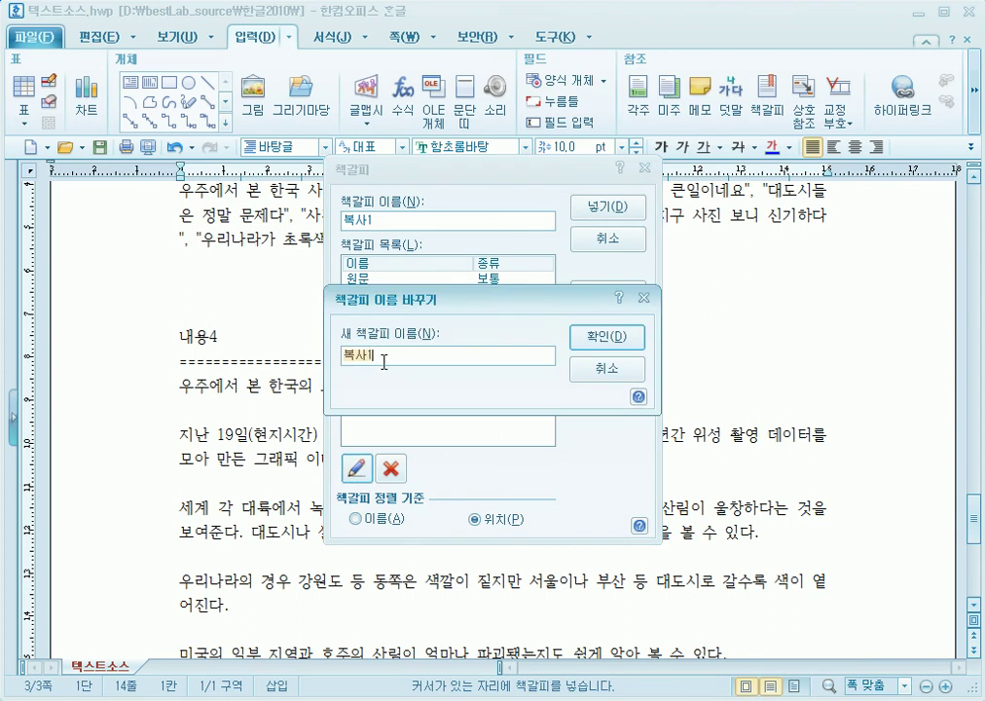
type("내용1")
left_click(605, 337)
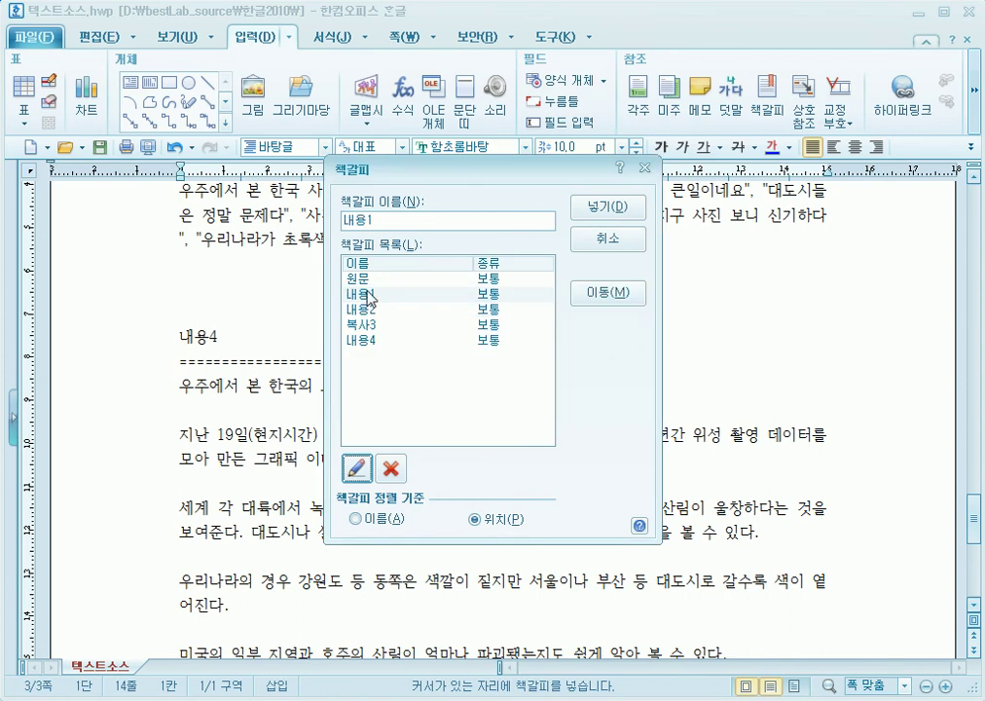
- Rename the "복사3" bookmark to "내용3"
left_click(362, 324)
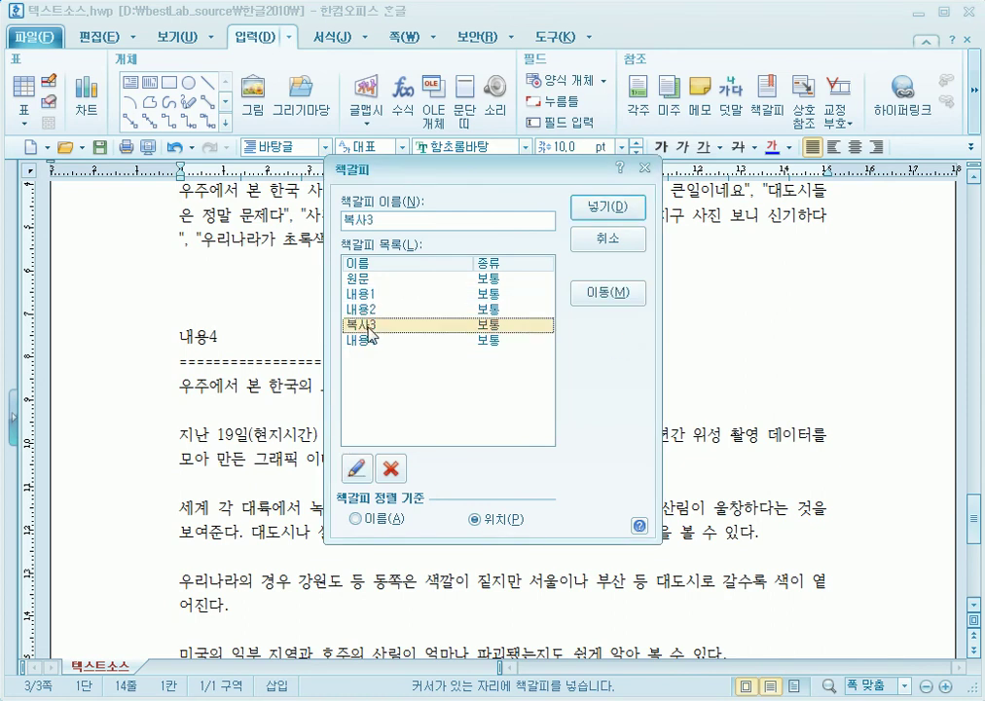
left_click(356, 468)
type("내용3")
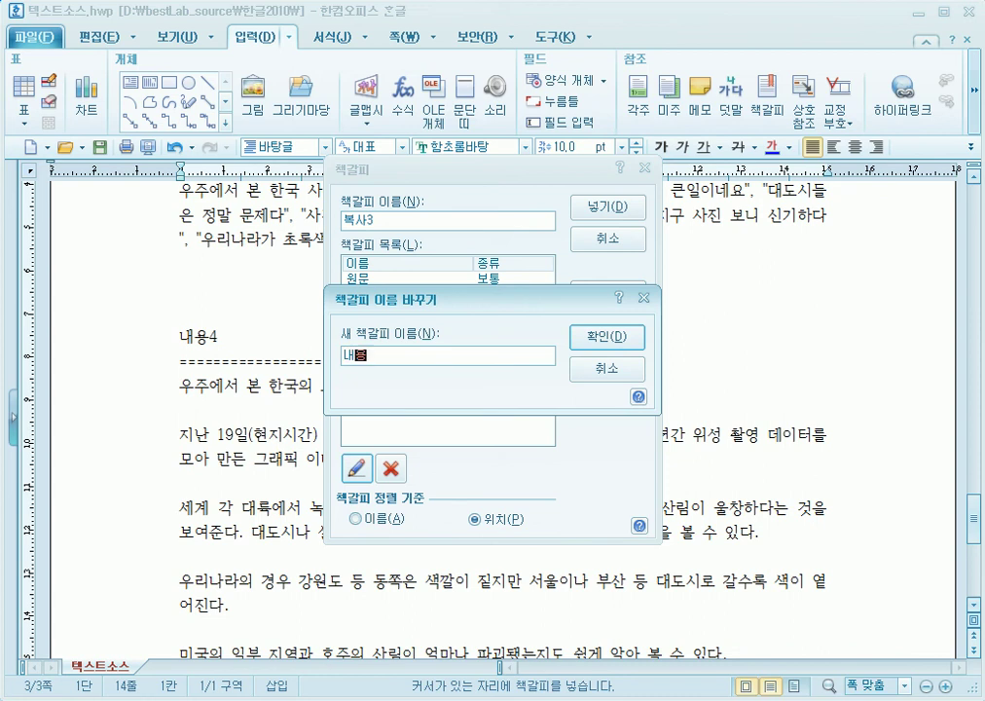
left_click(623, 337)
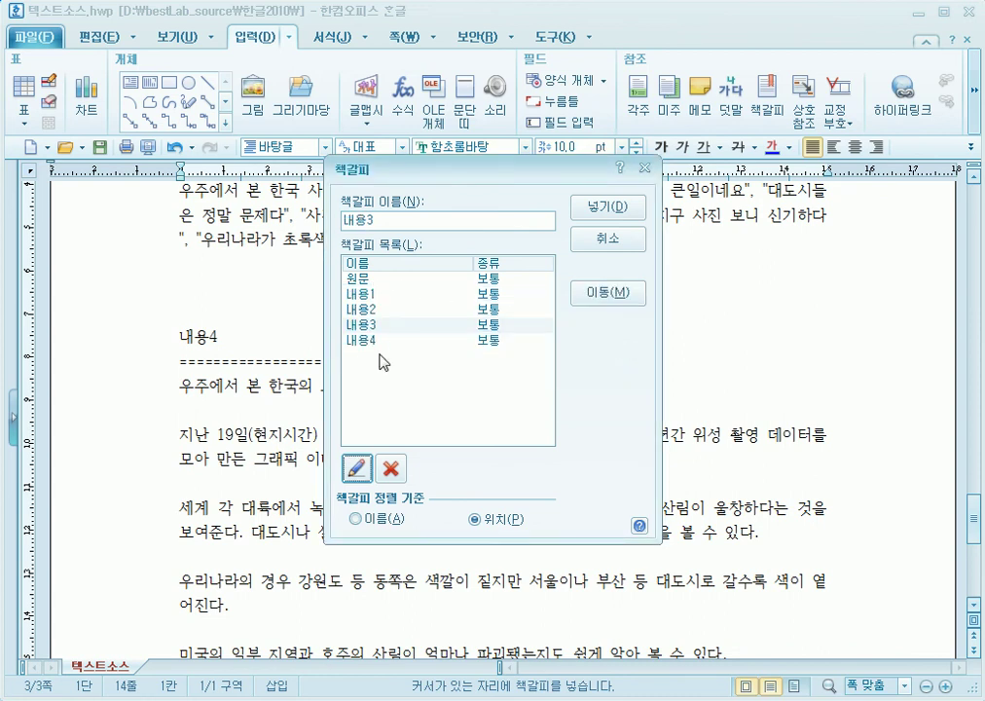
- Try to insert another bookmark under the existing name "내용3" at the "내용4" label, and close the bookmark dialog
left_click(622, 214)
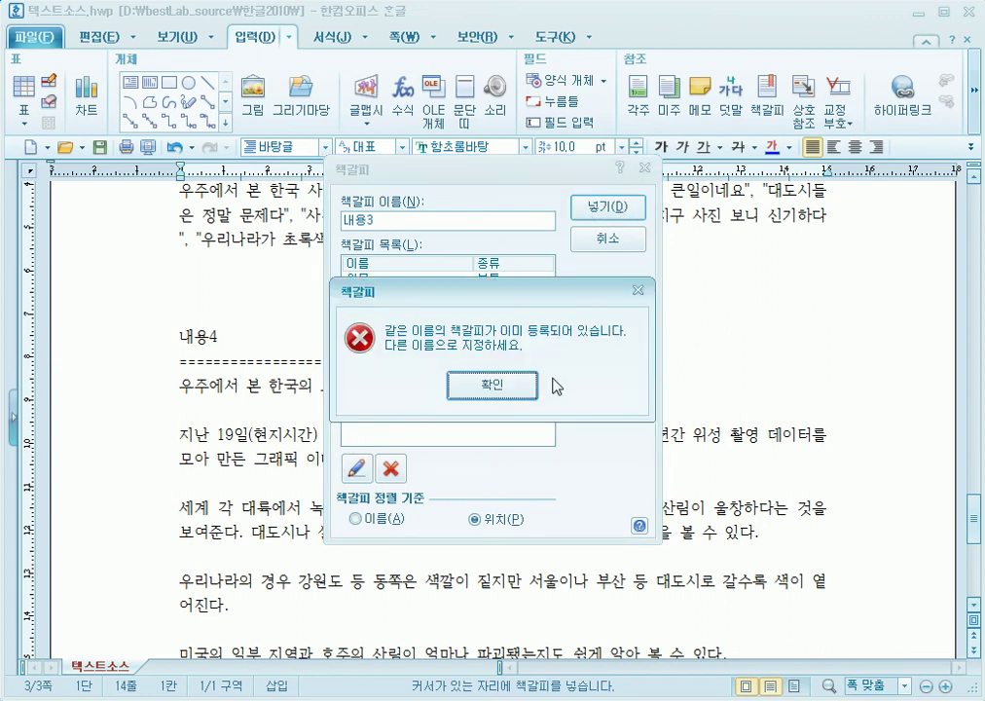
left_click(501, 382)
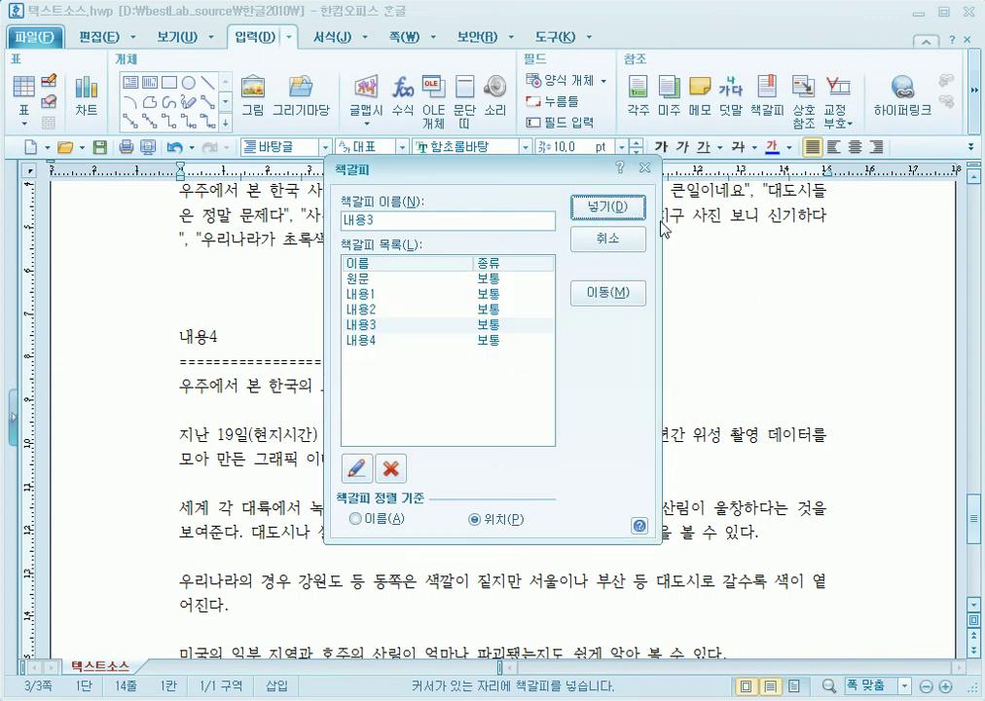
left_click(645, 171)
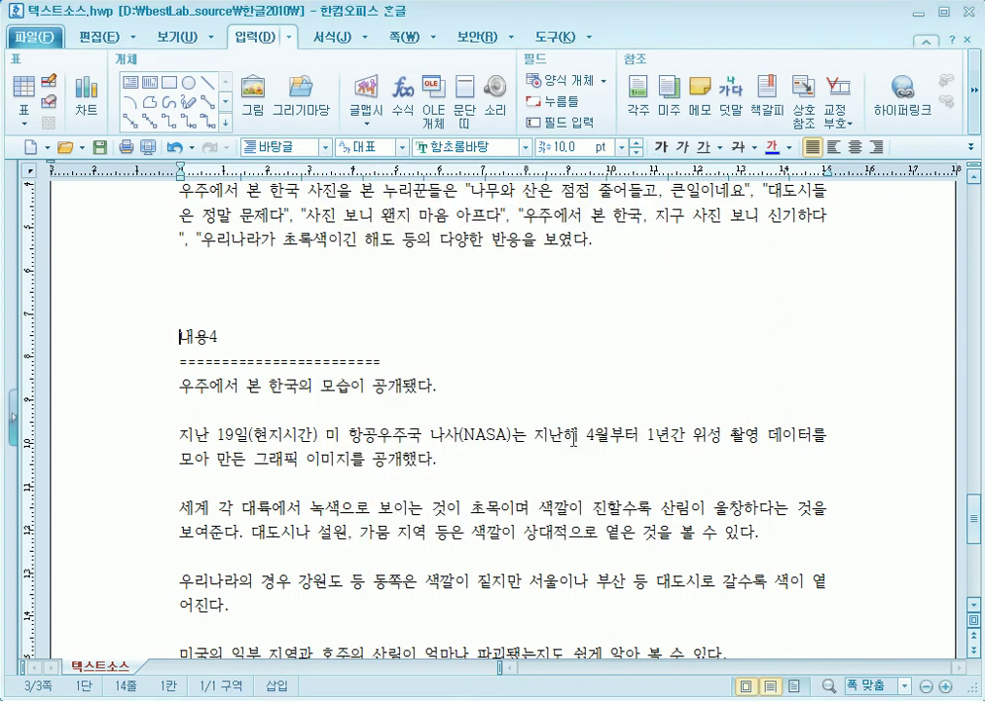
- Review the bookmark list from inside the "내용4" article text, and close it without adding a bookmark
left_click(777, 121)
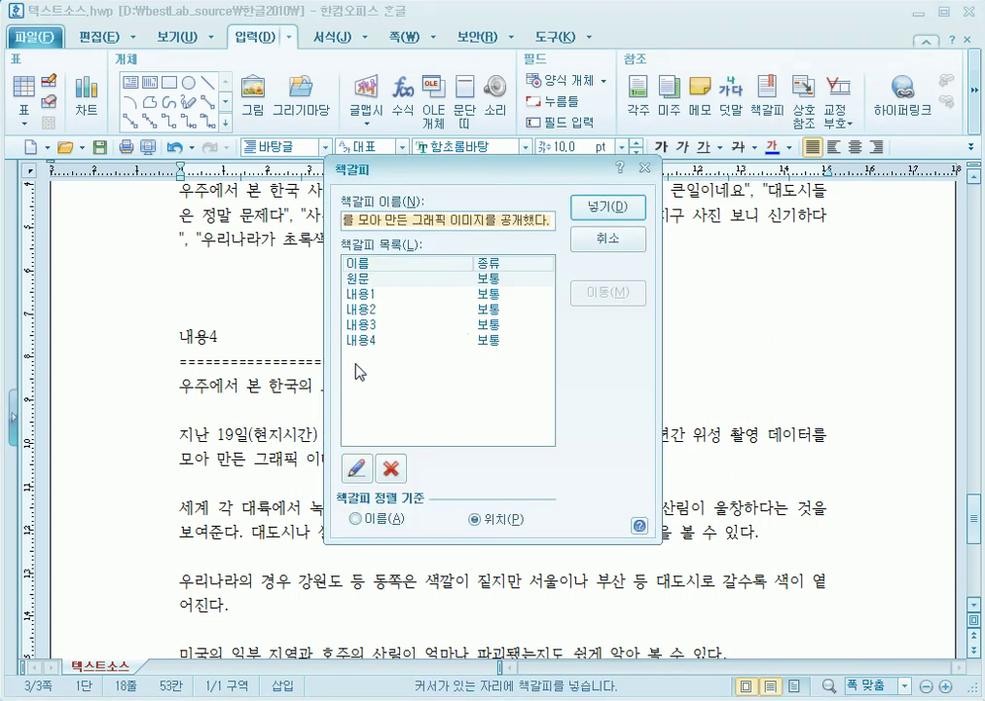
left_click(644, 169)
left_click(526, 469)
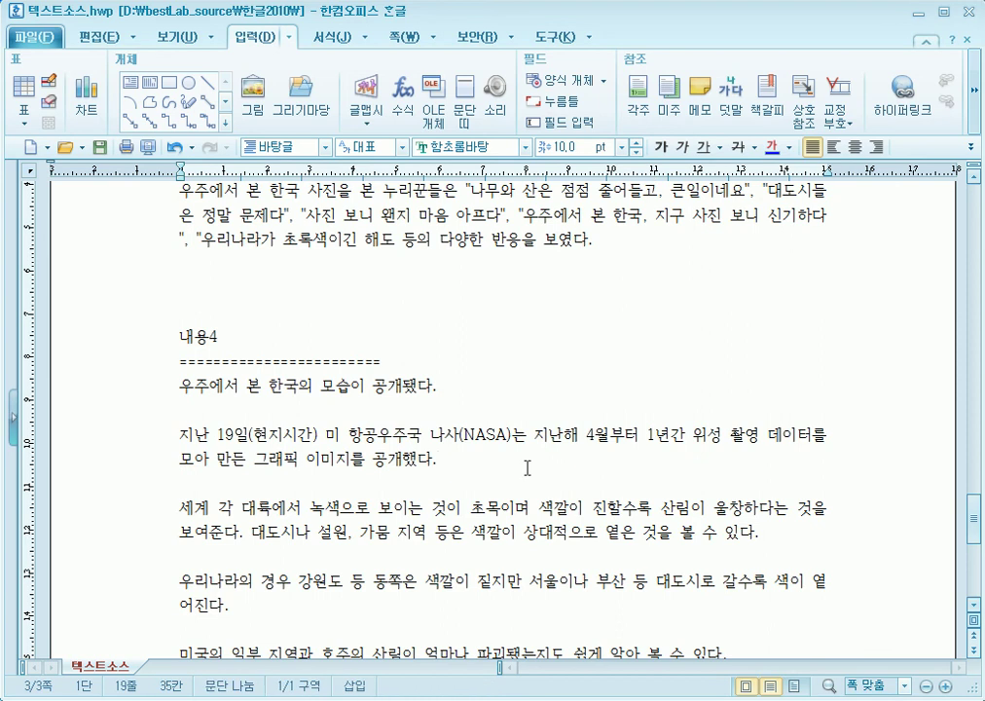
- Return to page 1 and place the cursor on the empty line above the paragraph starting "세계 각 대륙에서"
scroll(527, 468, "down", 5)
scroll(526, 456, "down", 2)
scroll(522, 464, "up", 4)
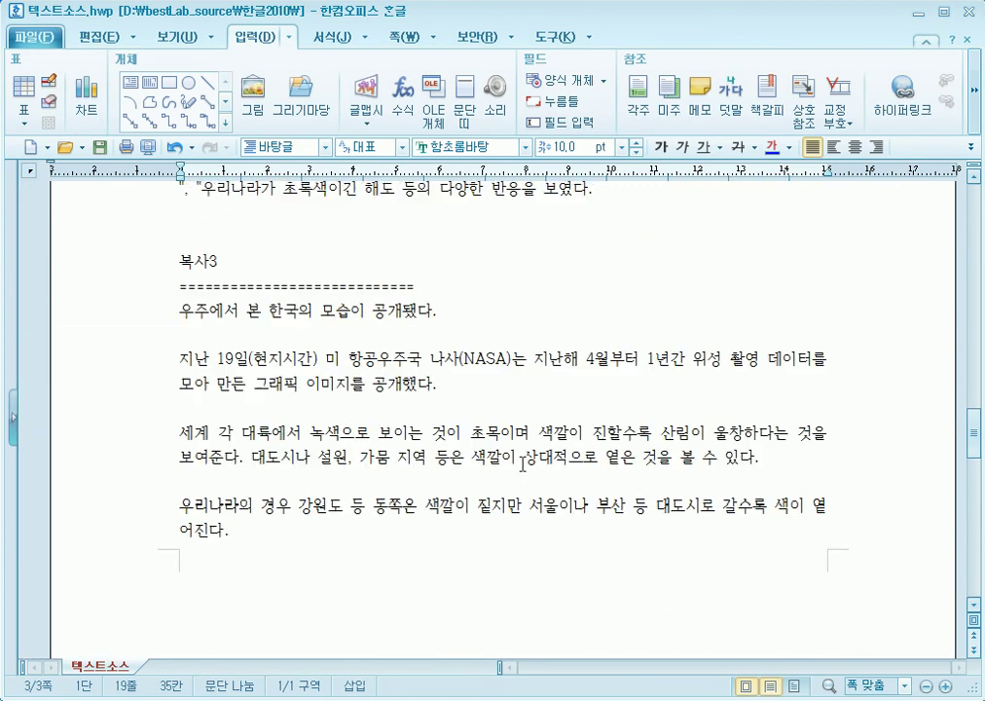
scroll(523, 464, "down", 3)
scroll(522, 463, "up", 8)
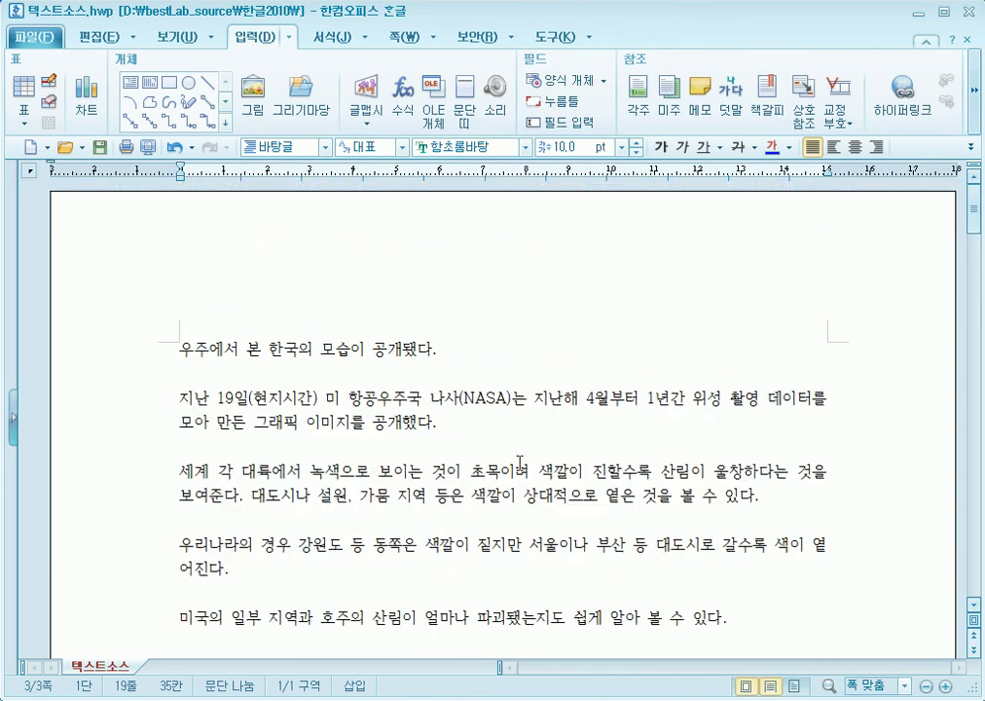
left_click(518, 463)
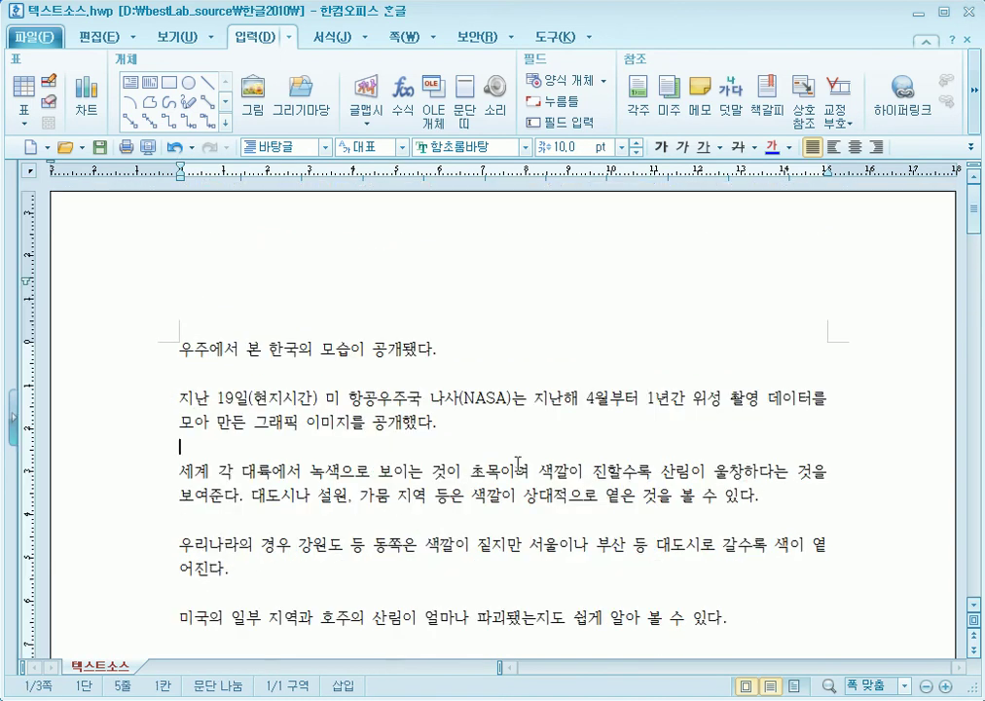
- Open Go To (찾아가기), view the page (쪽) targets, and jump to the "내용3" bookmark (책갈피)
left_click(112, 39)
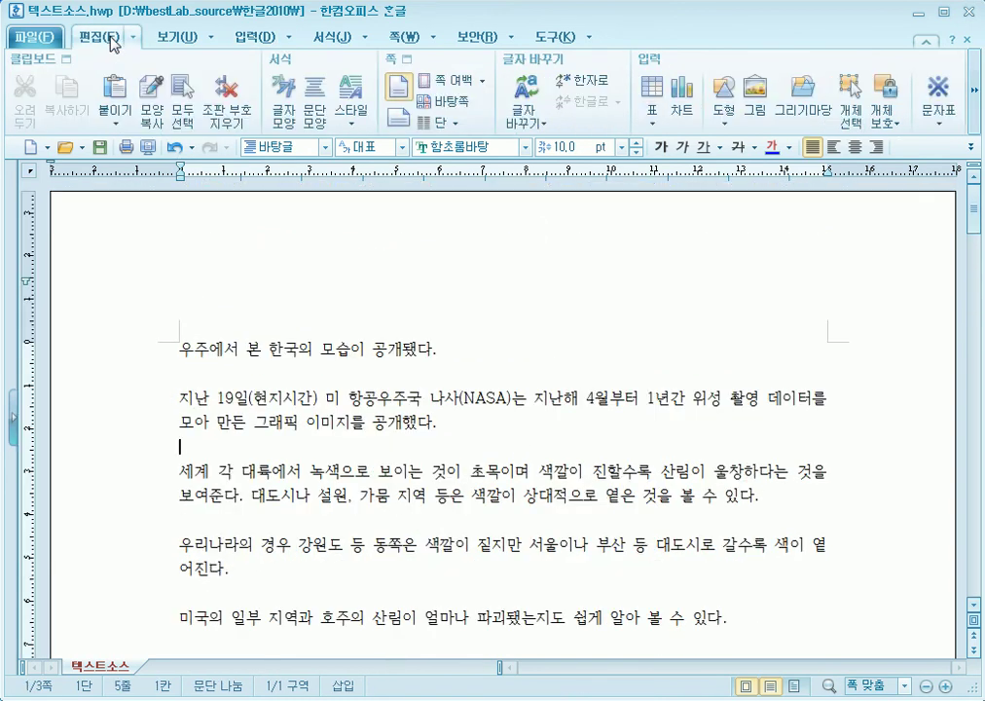
left_click(973, 89)
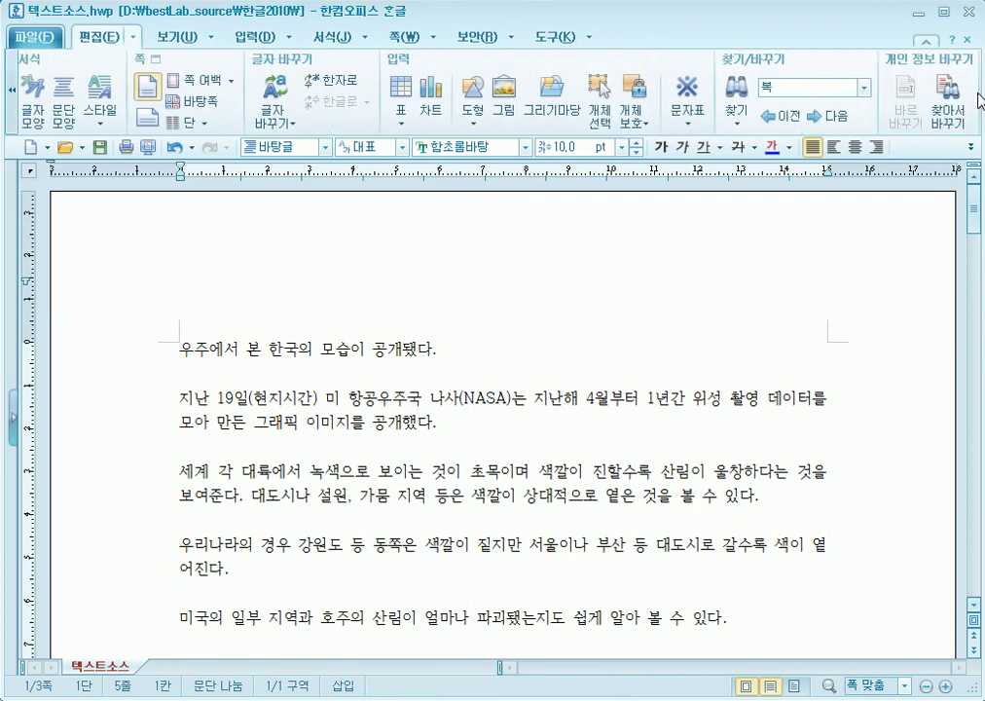
left_click(738, 126)
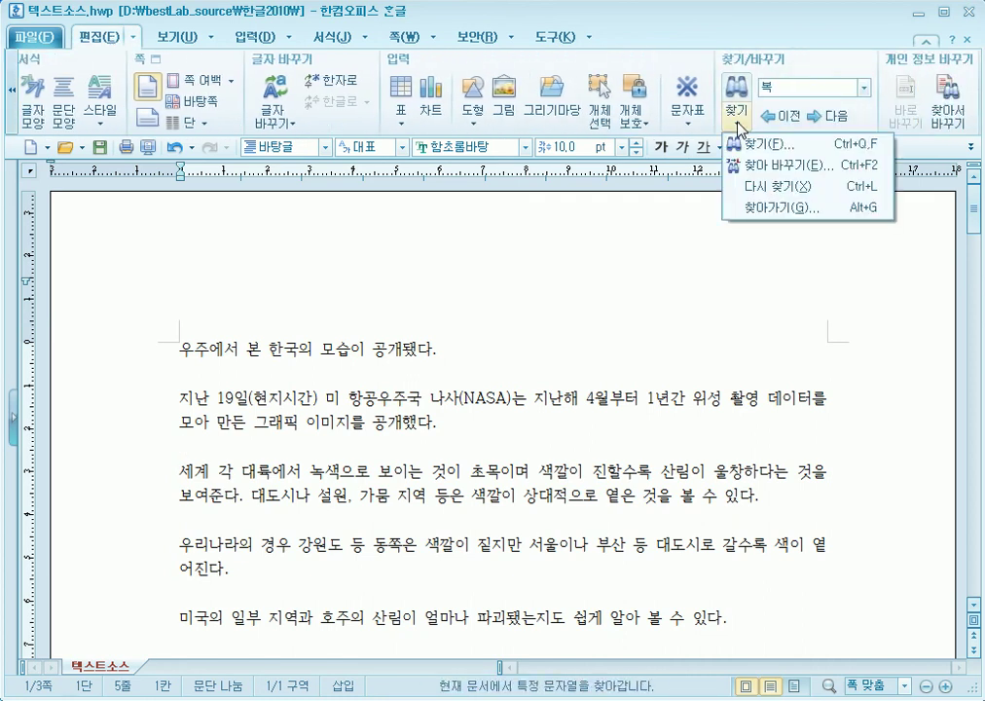
left_click(776, 207)
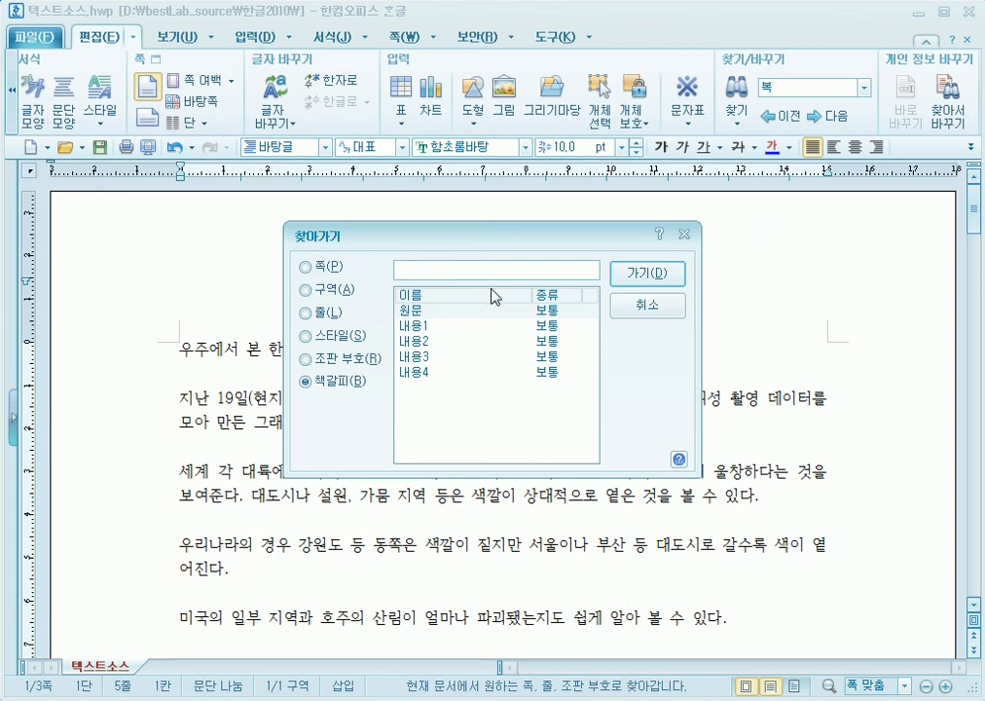
left_click(322, 274)
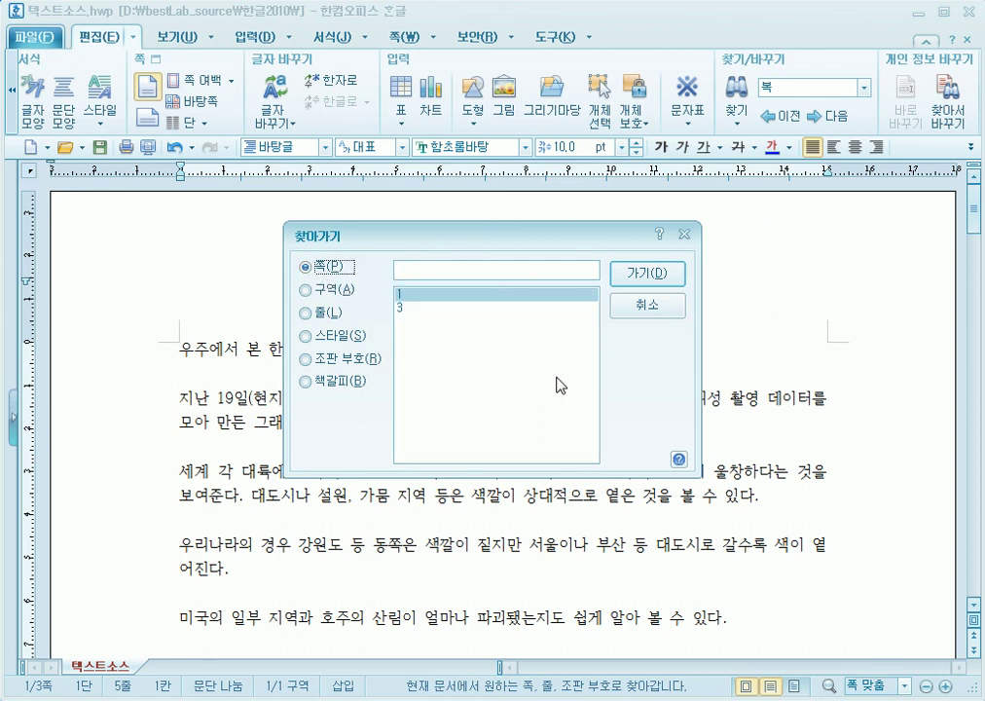
left_click(340, 385)
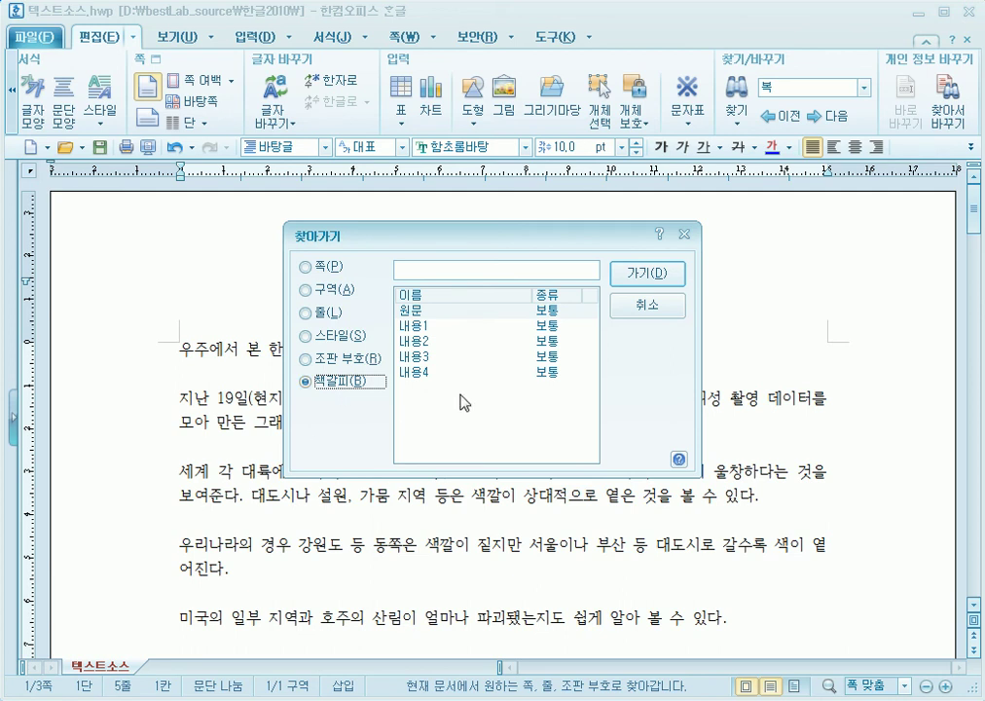
left_click(431, 358)
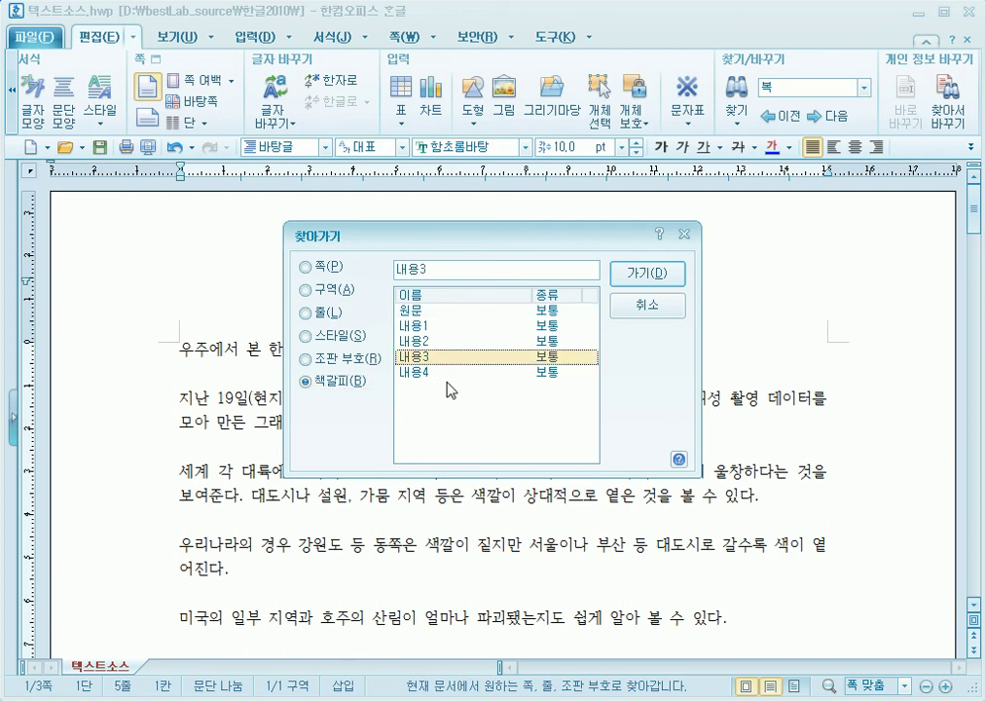
left_click(650, 274)
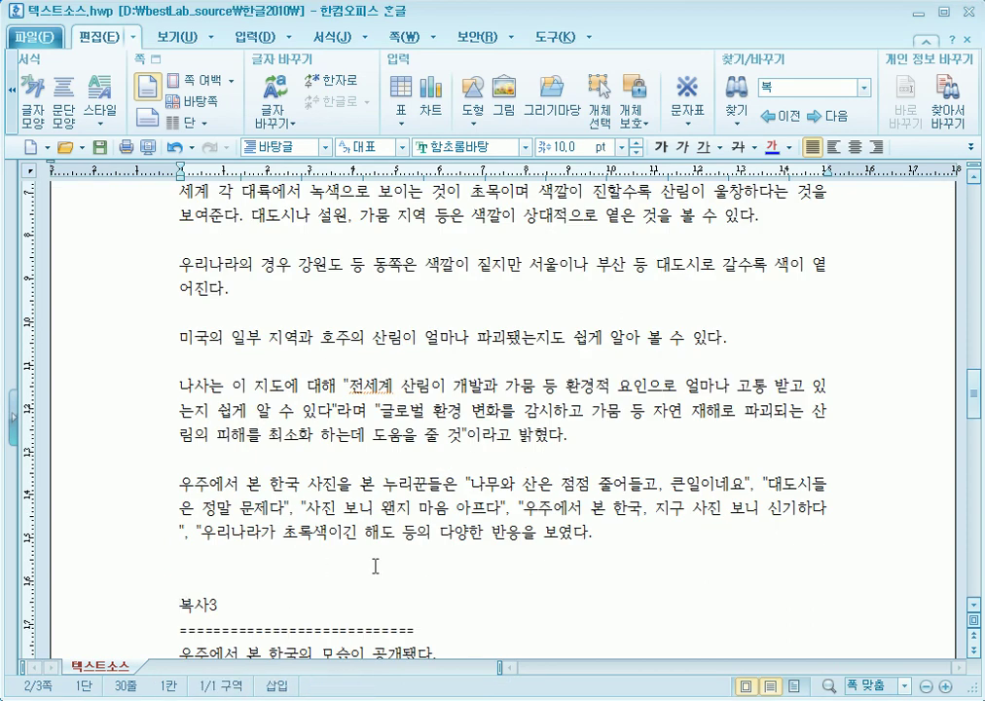
scroll(375, 565, "down", 4)
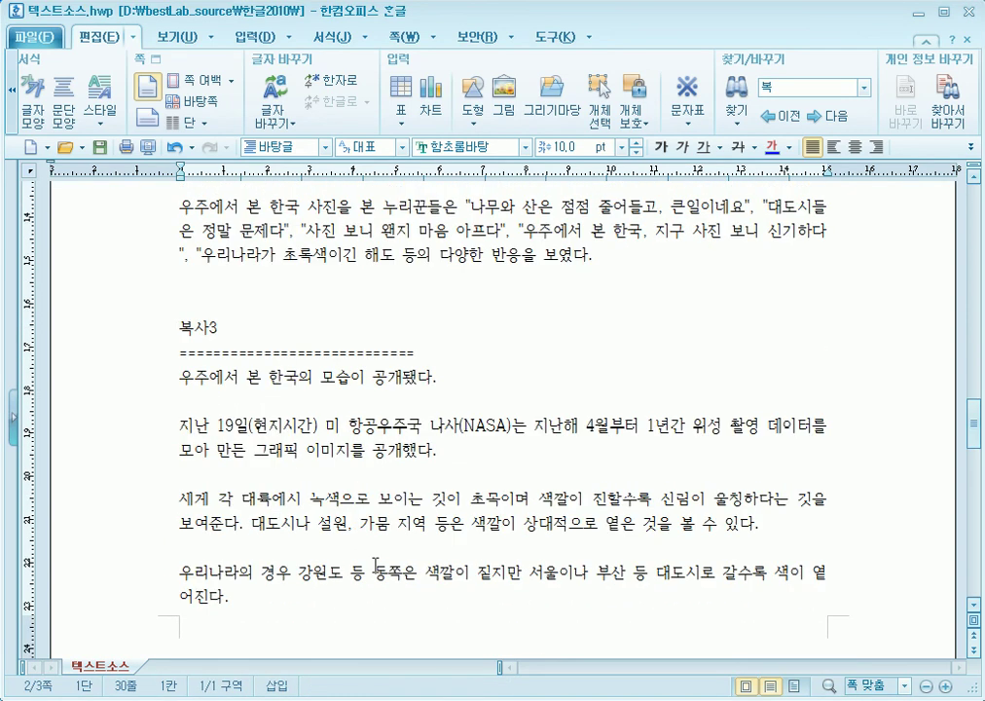